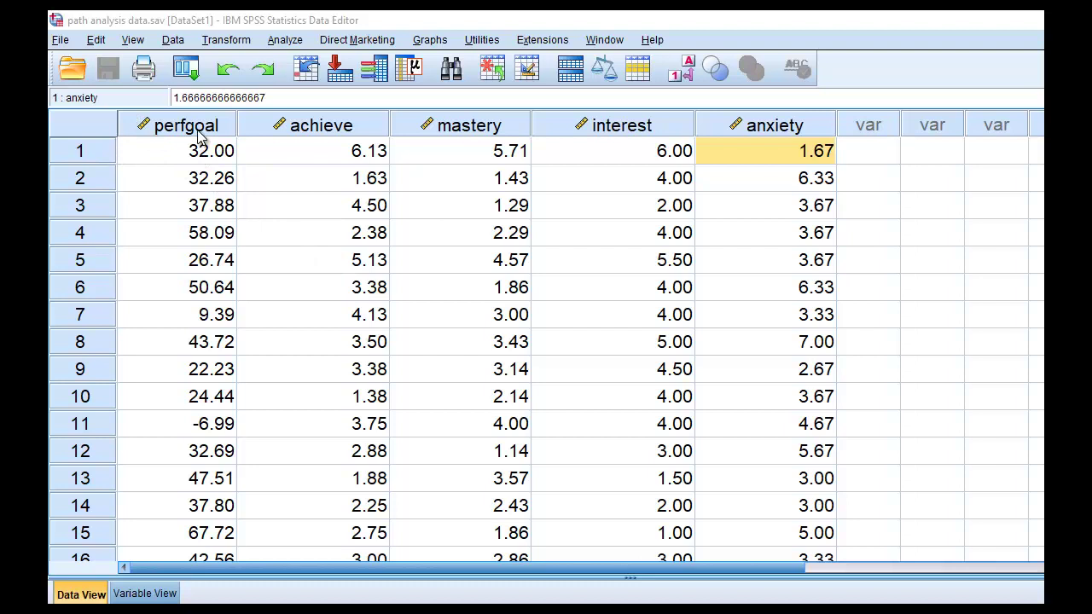
Step: Examine the first case's entries for the achieve, mastery, interest and anxiety variables in the dataset
{"action": "left_click", "coordinate": [295, 155]}
{"action": "left_click", "coordinate": [474, 159]}
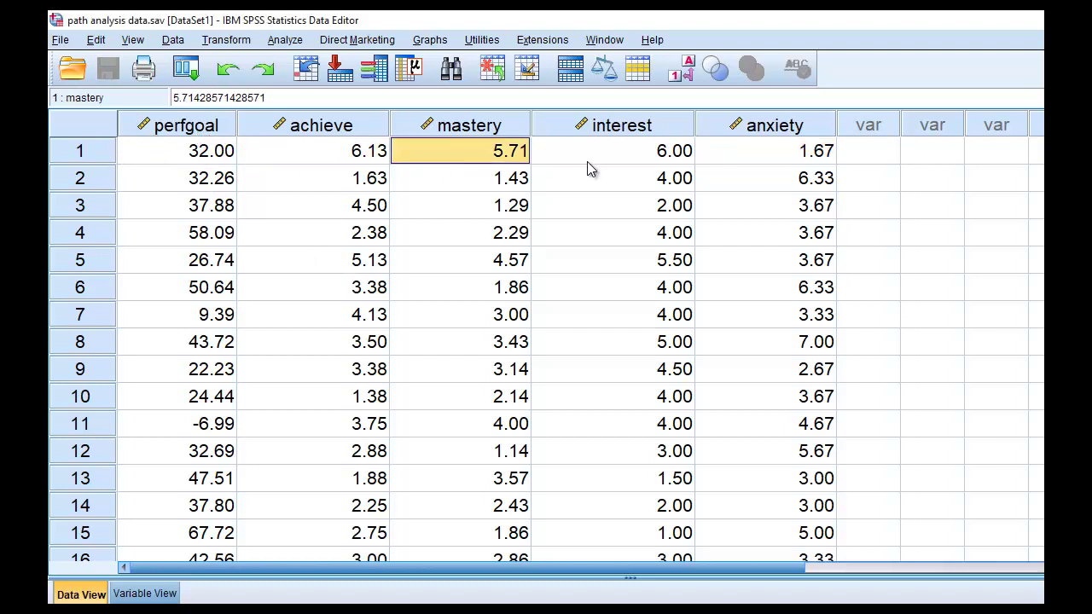
{"action": "left_click", "coordinate": [592, 162]}
{"action": "left_click", "coordinate": [785, 155]}
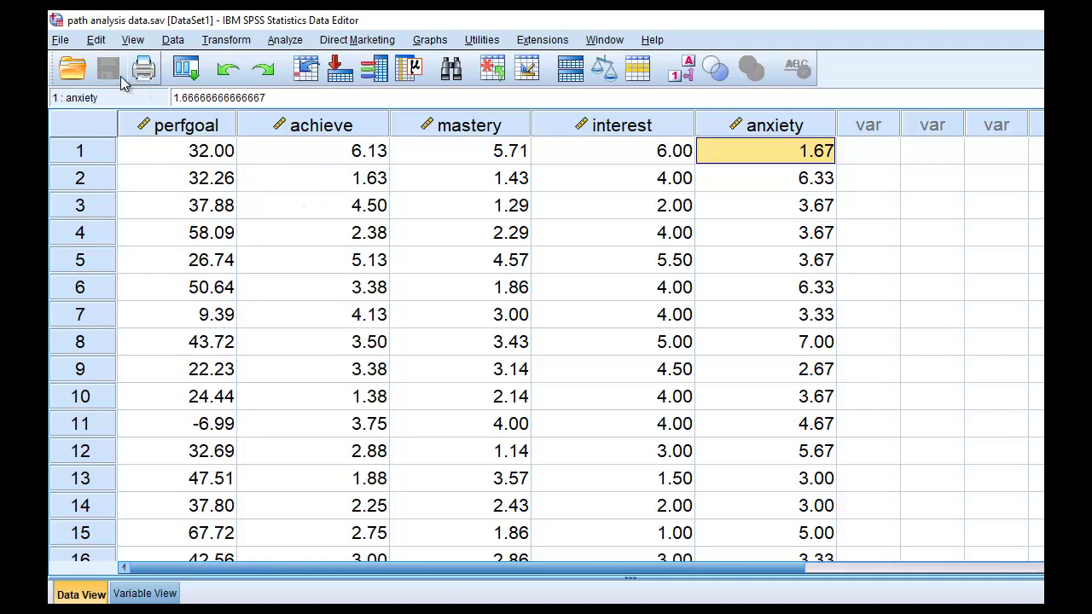
Step: Export the dataset as comma-delimited path data.csv without writing variable names to the file, replacing the existing file
{"action": "left_click", "coordinate": [61, 40]}
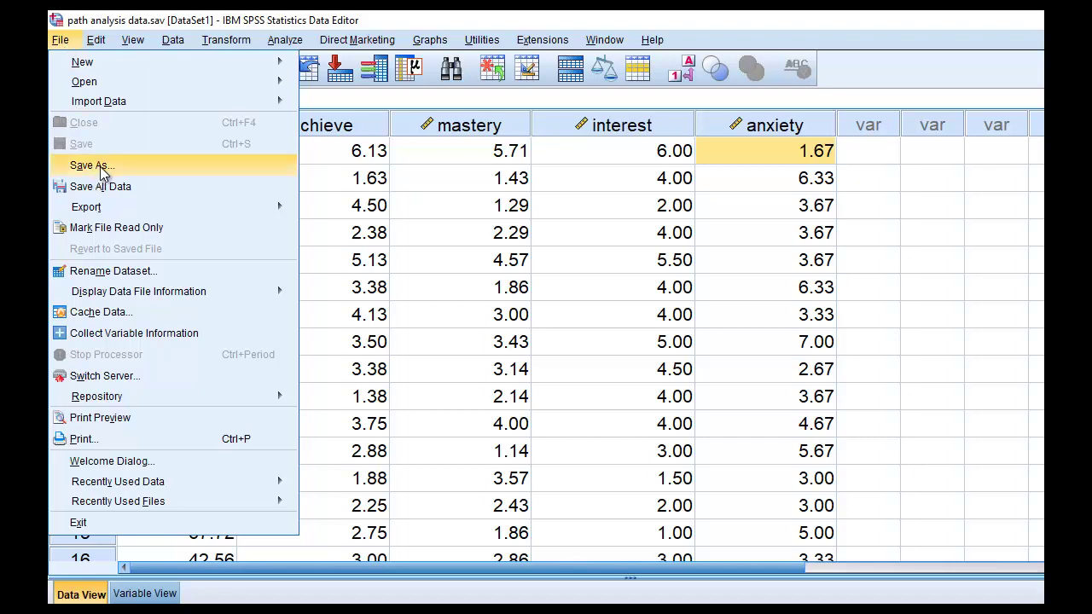
{"action": "left_click", "coordinate": [145, 164]}
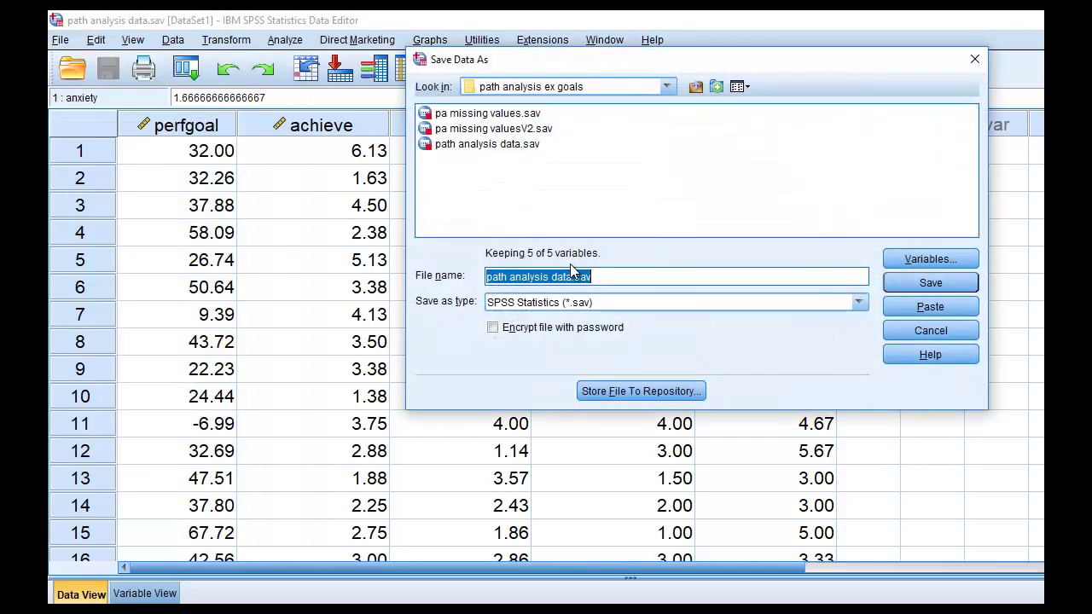
{"action": "left_click", "coordinate": [663, 303]}
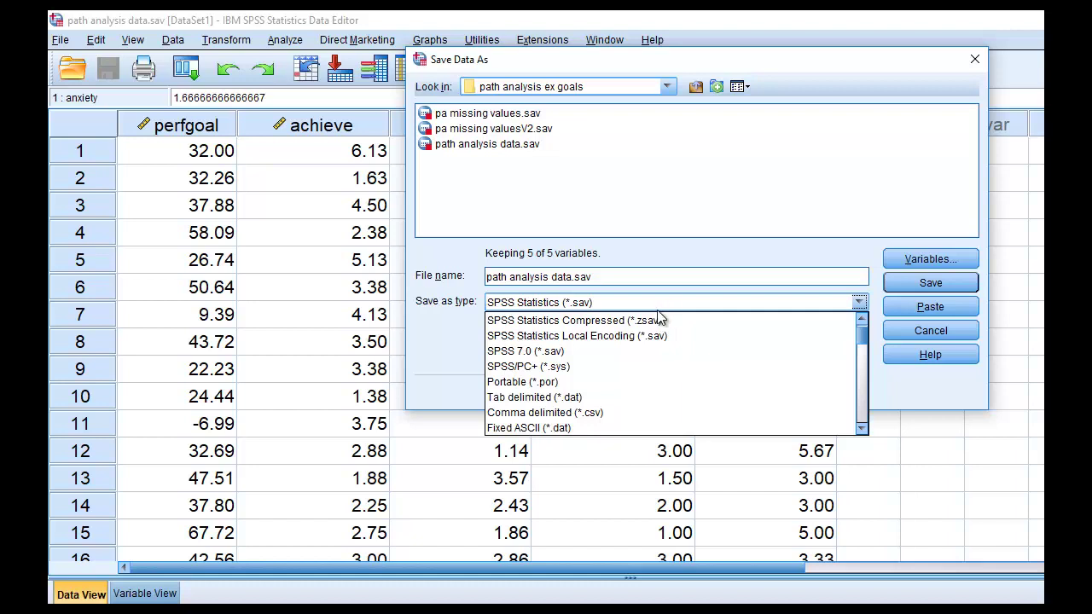
{"action": "left_click", "coordinate": [574, 412]}
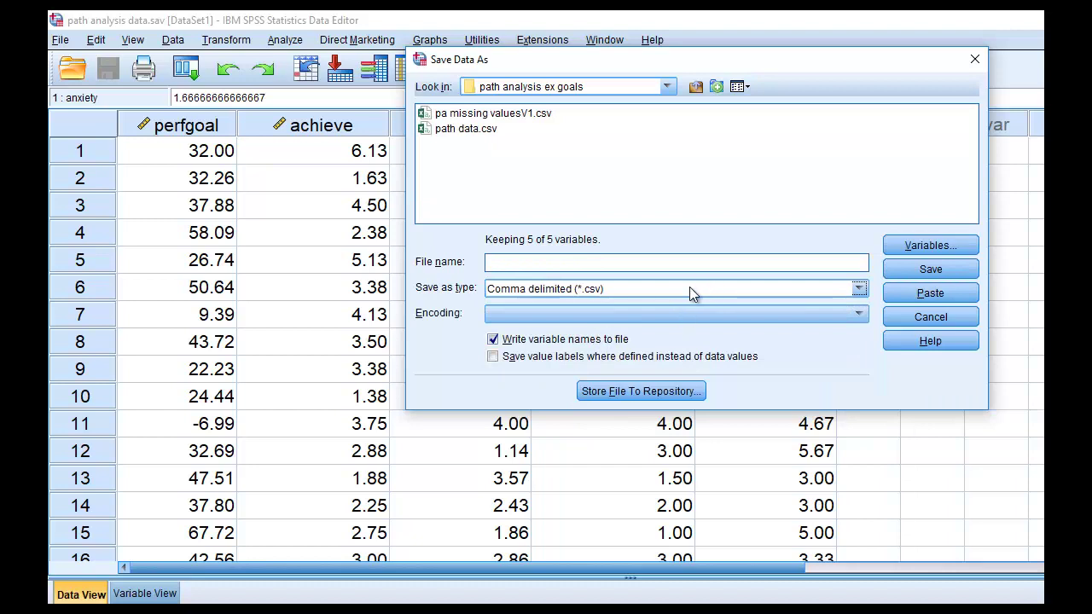
{"action": "left_click", "coordinate": [482, 129]}
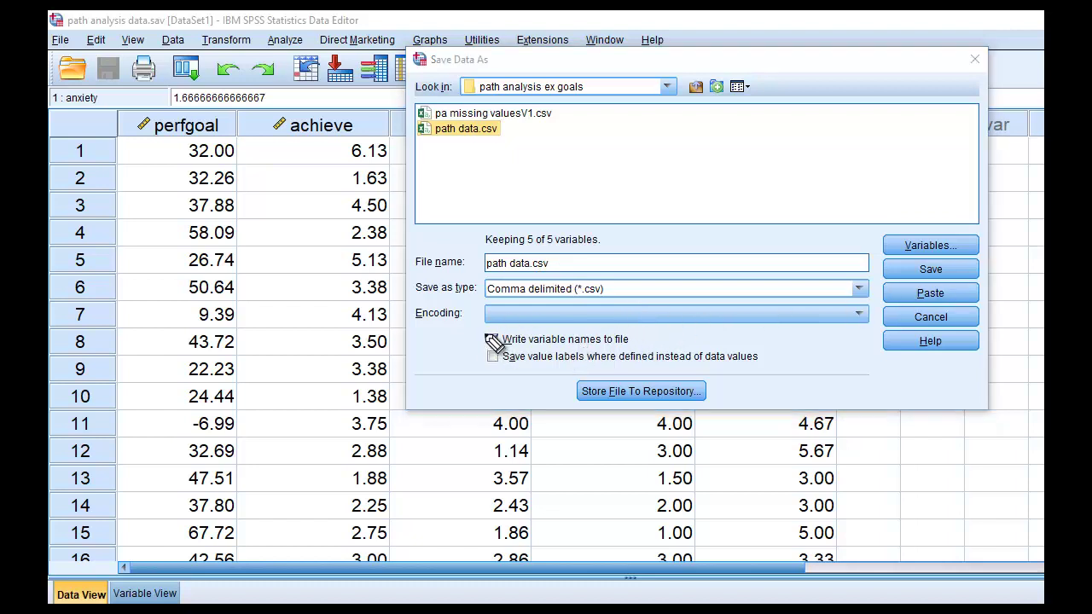
{"action": "mouse_move", "coordinate": [522, 333]}
{"action": "left_mouse_down"}
{"action": "mouse_move", "coordinate": [491, 362]}
{"action": "mouse_move", "coordinate": [477, 345]}
{"action": "left_mouse_up"}
{"action": "left_click", "coordinate": [492, 339]}
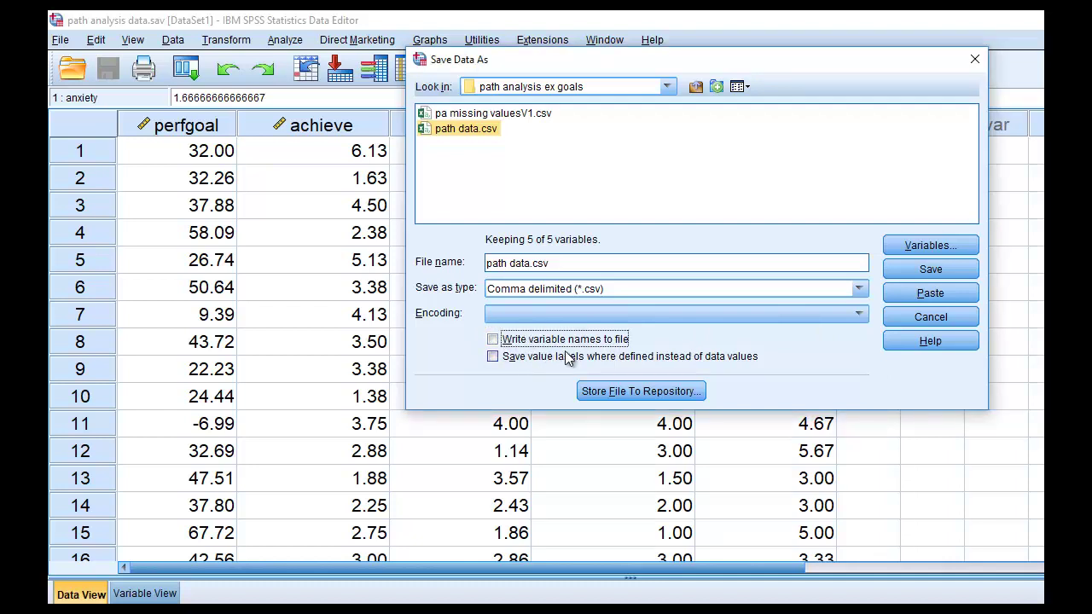
{"action": "left_click", "coordinate": [949, 270]}
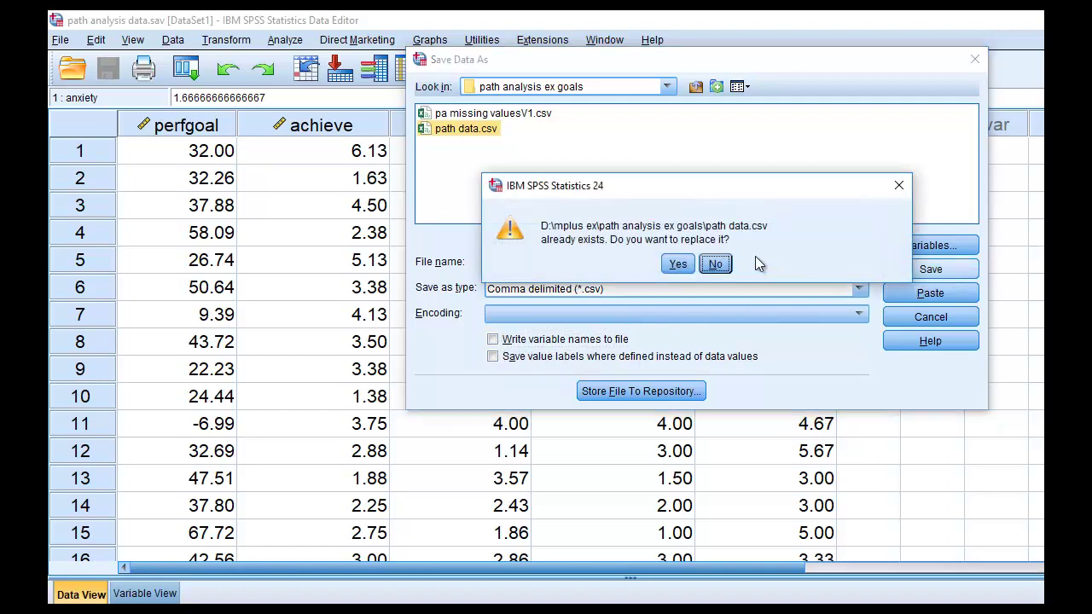
{"action": "left_click", "coordinate": [676, 265]}
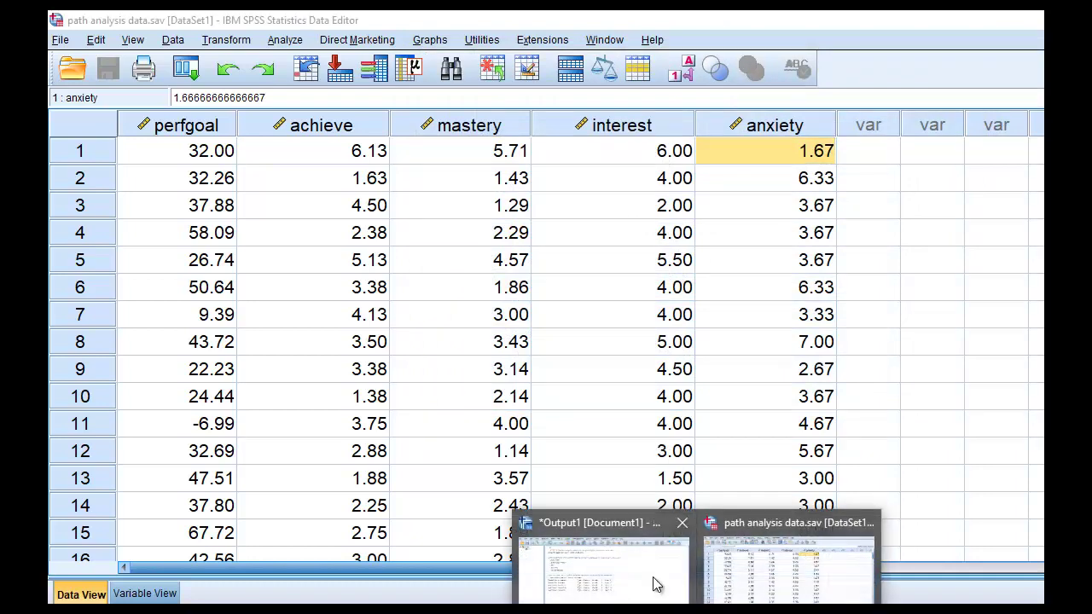
Step: Check the export log in the SPSS output viewer and switch to the path analysis ex goals folder in File Explorer
{"action": "left_click", "coordinate": [653, 582]}
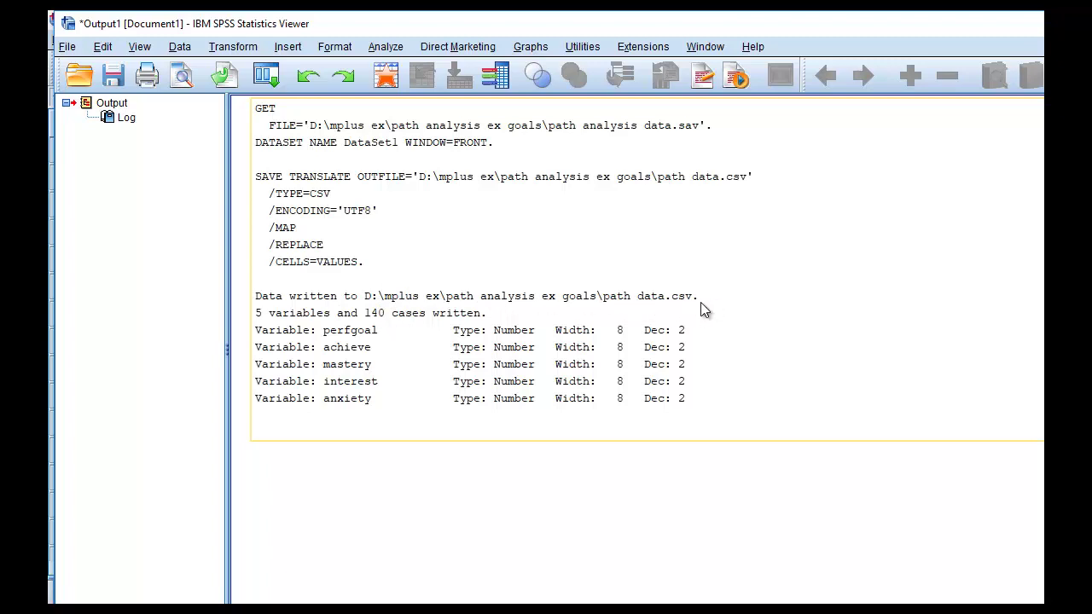
{"action": "left_click", "coordinate": [538, 520]}
{"action": "key", "text": "alt+Tab"}
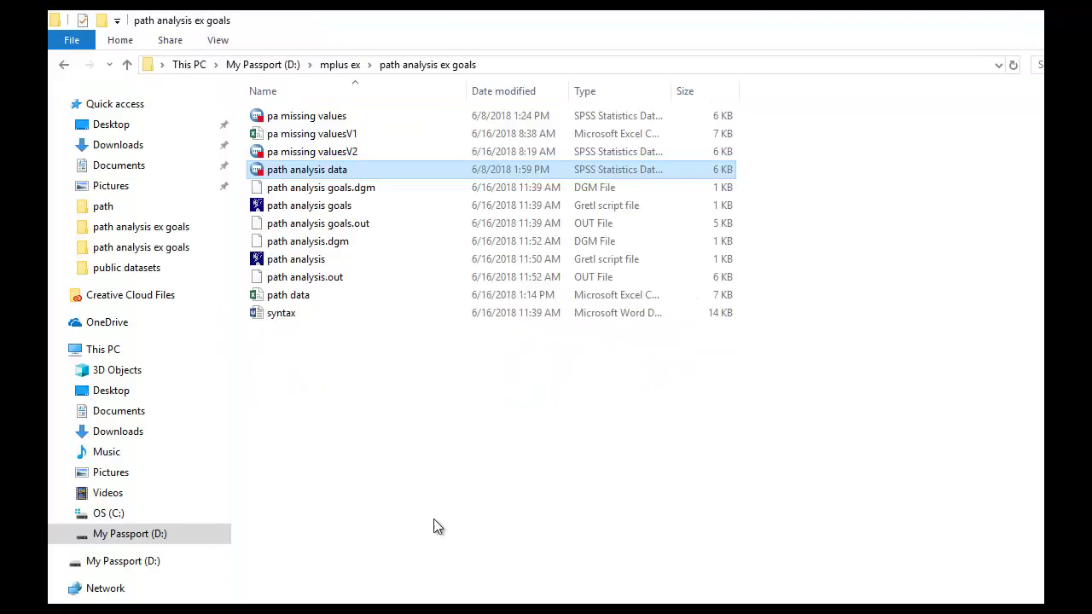
Step: Open the path data CSV in Excel, inspect columns A through E one by one, and close the file
{"action": "left_click", "coordinate": [305, 299]}
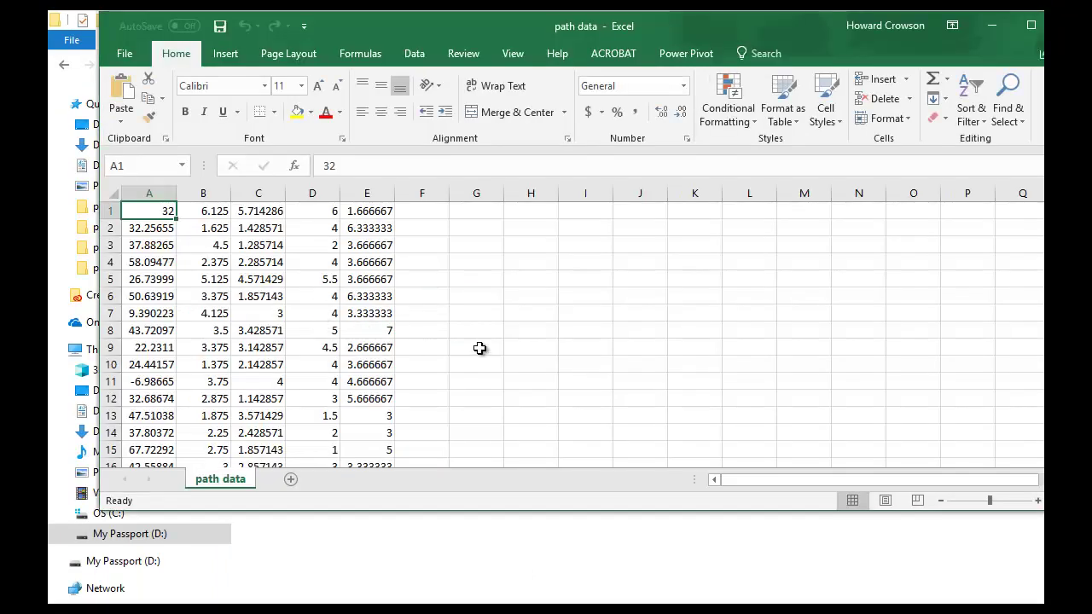
{"action": "left_click", "coordinate": [150, 193]}
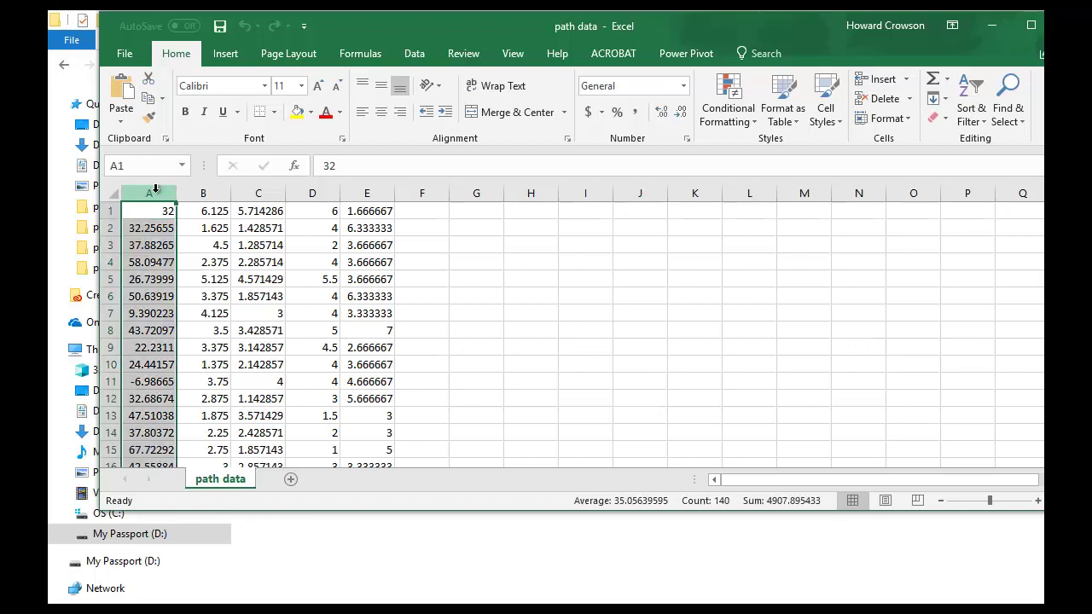
{"action": "left_click", "coordinate": [207, 194]}
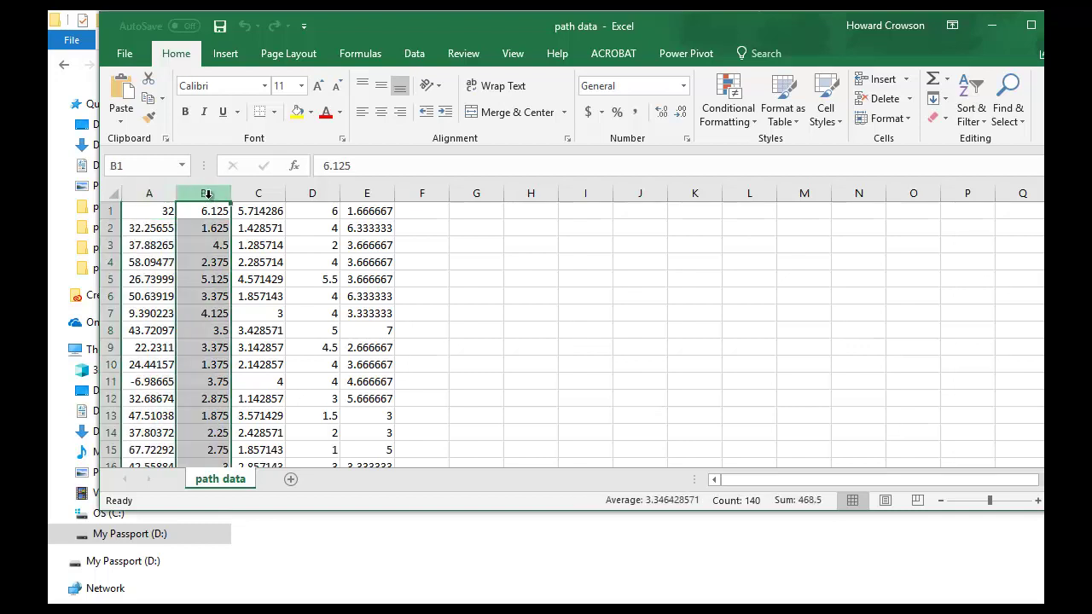
{"action": "left_click", "coordinate": [260, 193]}
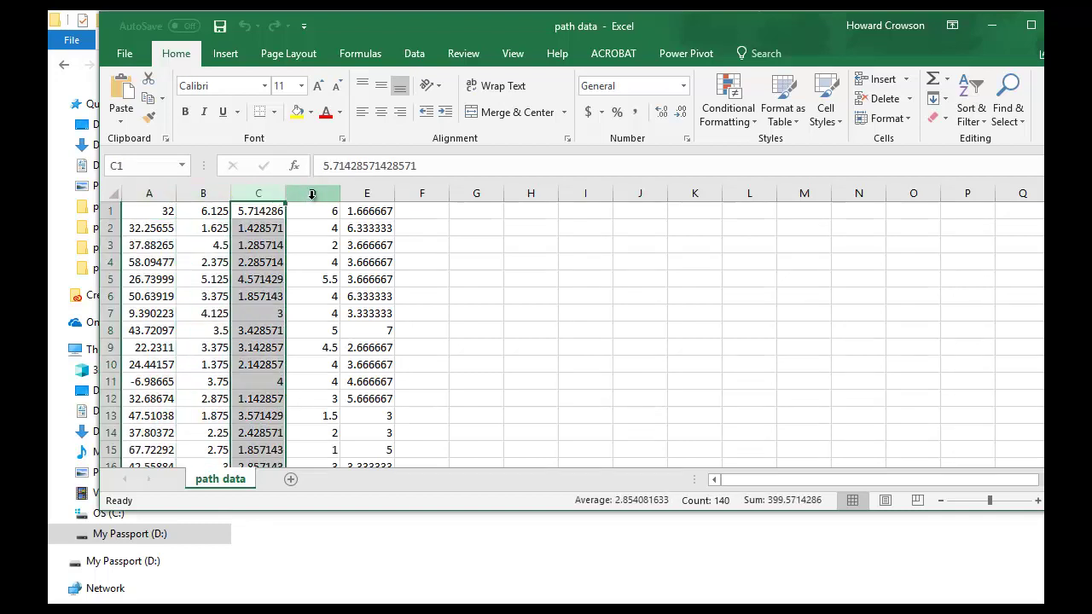
{"action": "left_click", "coordinate": [312, 193]}
{"action": "left_click", "coordinate": [366, 193]}
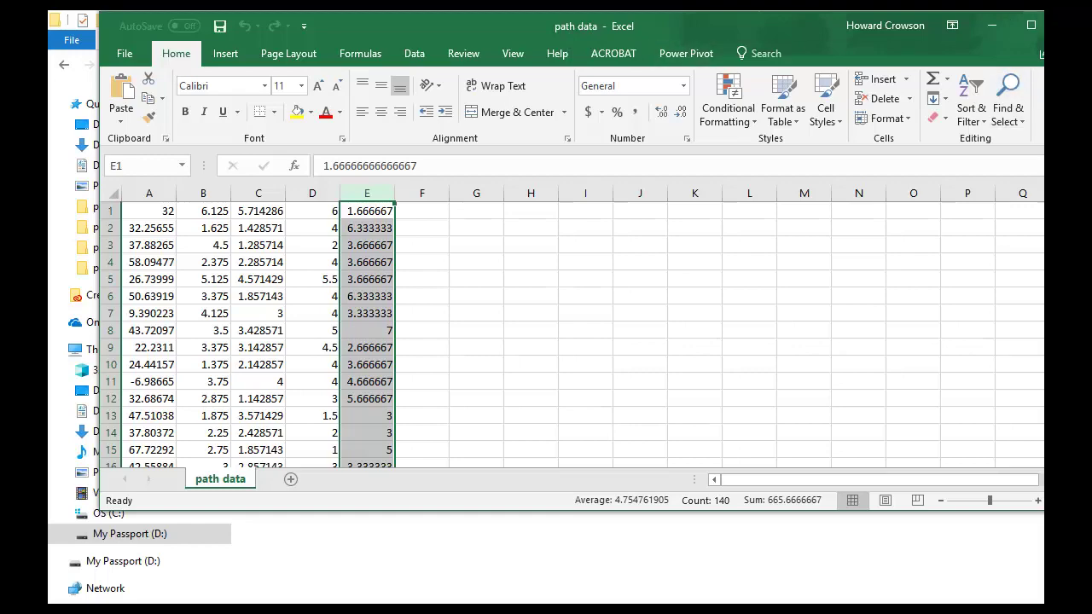
{"action": "key", "text": "alt+F4"}
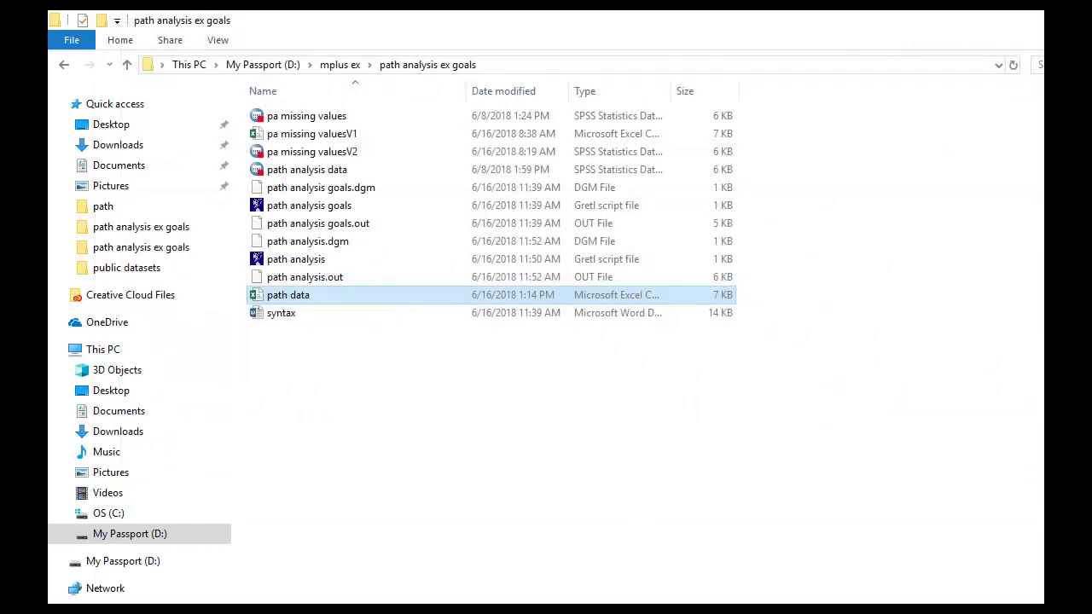
Step: Switch to Mplus and create a new blank input file
{"action": "key", "text": "alt+Tab"}
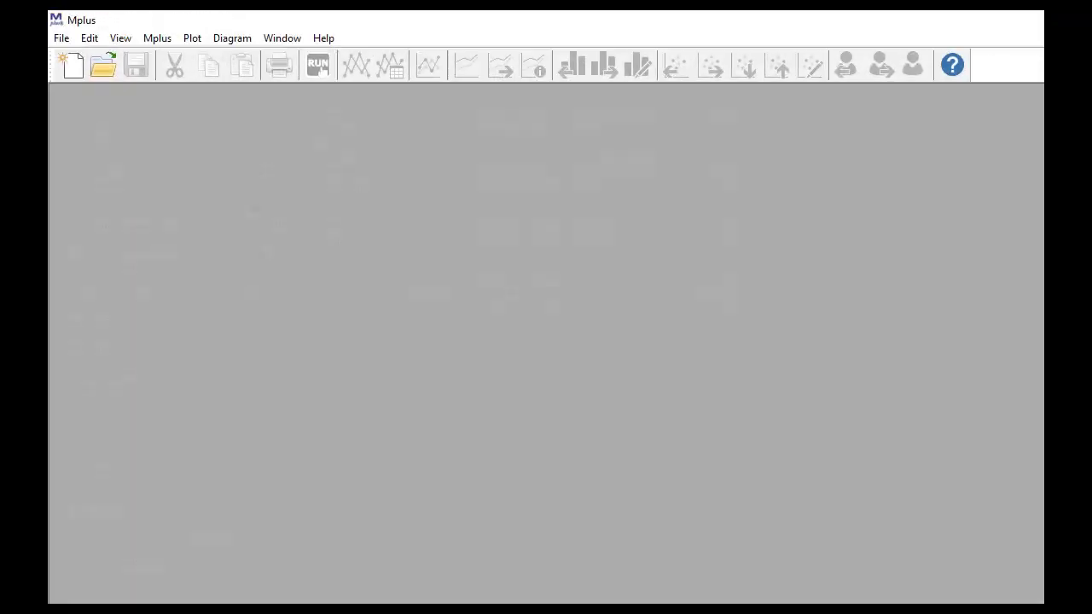
{"action": "left_click", "coordinate": [63, 40]}
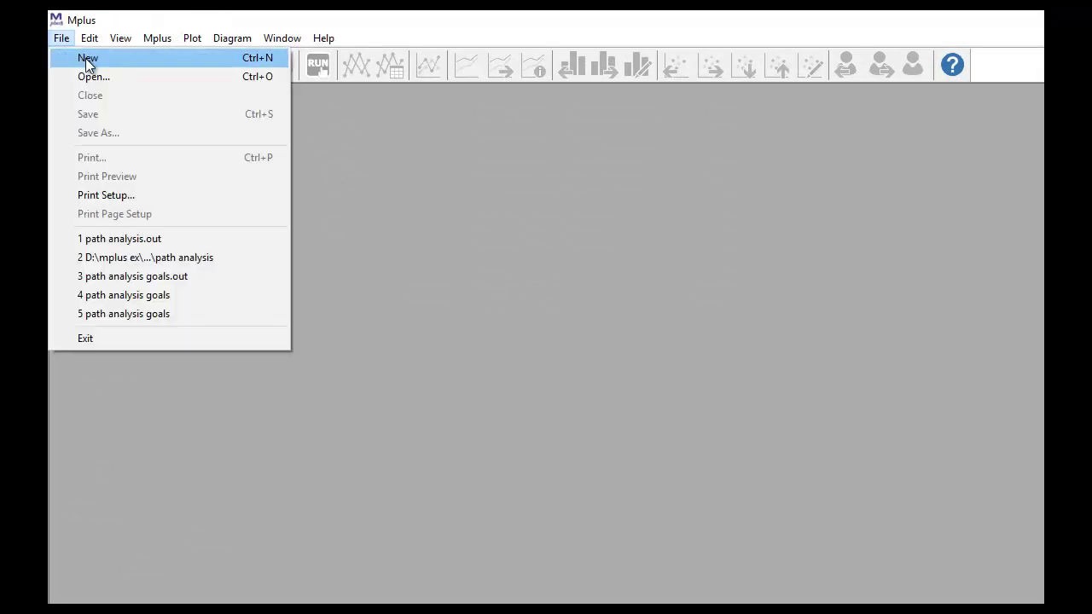
{"action": "left_click", "coordinate": [85, 58]}
{"action": "left_click_drag", "start_coordinate": [274, 127], "coordinate": [281, 116]}
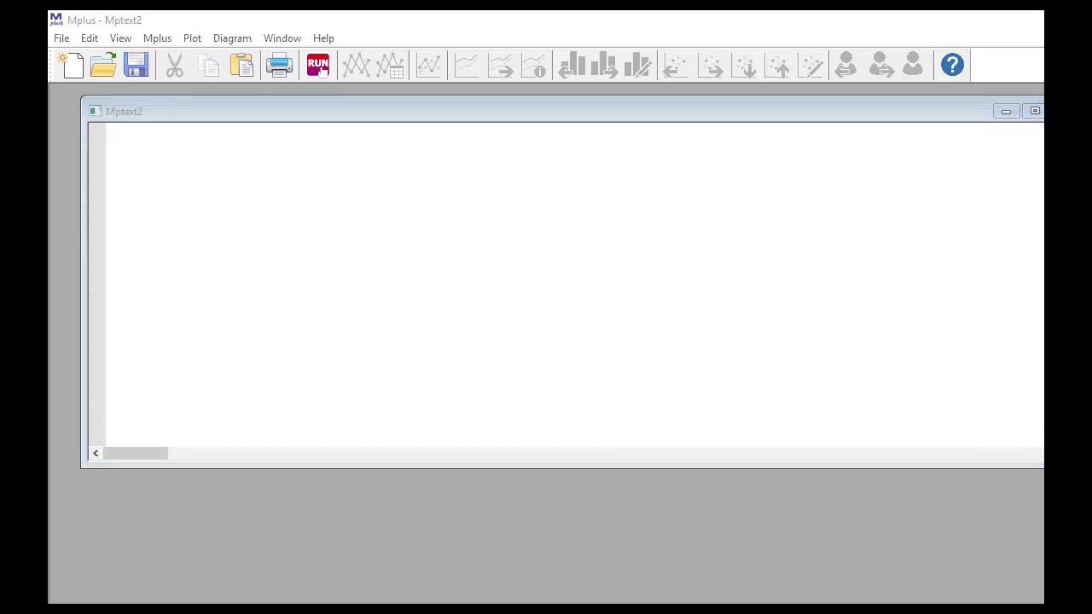
Step: Copy the complete-dataset path analysis syntax, from TITLE through "anxiety on perfgoal;", from the Word syntax document into the new Mplus input file
{"action": "key", "text": "alt+Tab"}
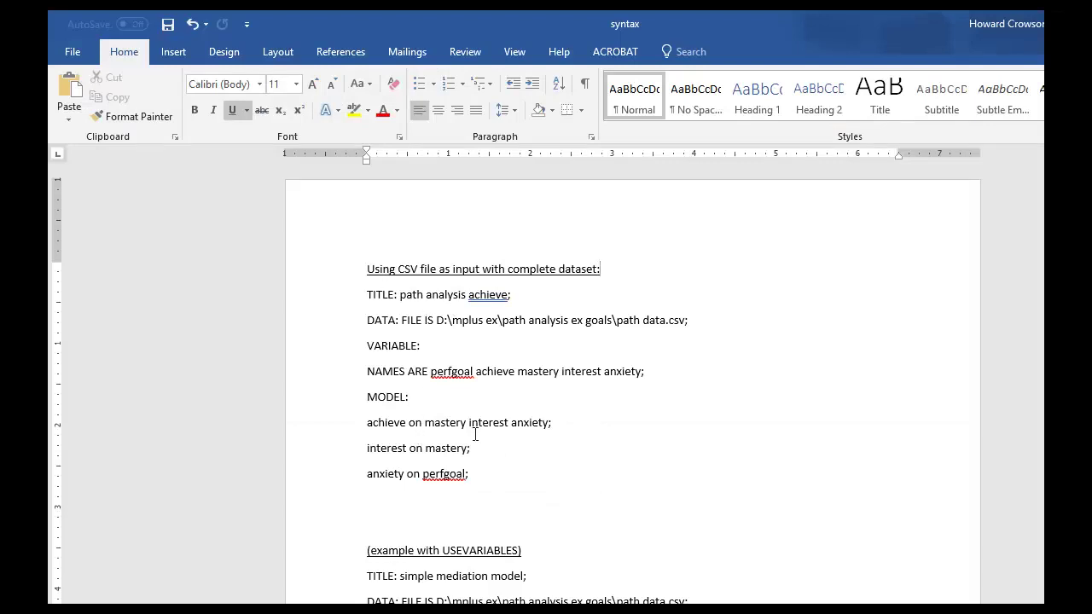
{"action": "left_click_drag", "start_coordinate": [484, 476], "coordinate": [359, 311]}
{"action": "key", "text": "ctrl+c"}
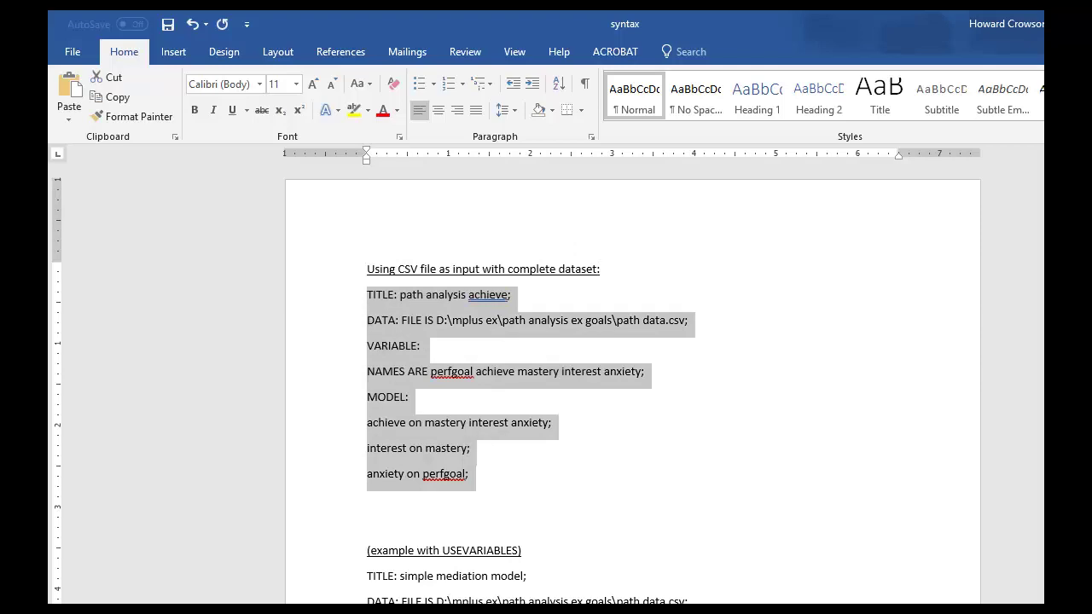
{"action": "key", "text": "alt+Tab"}
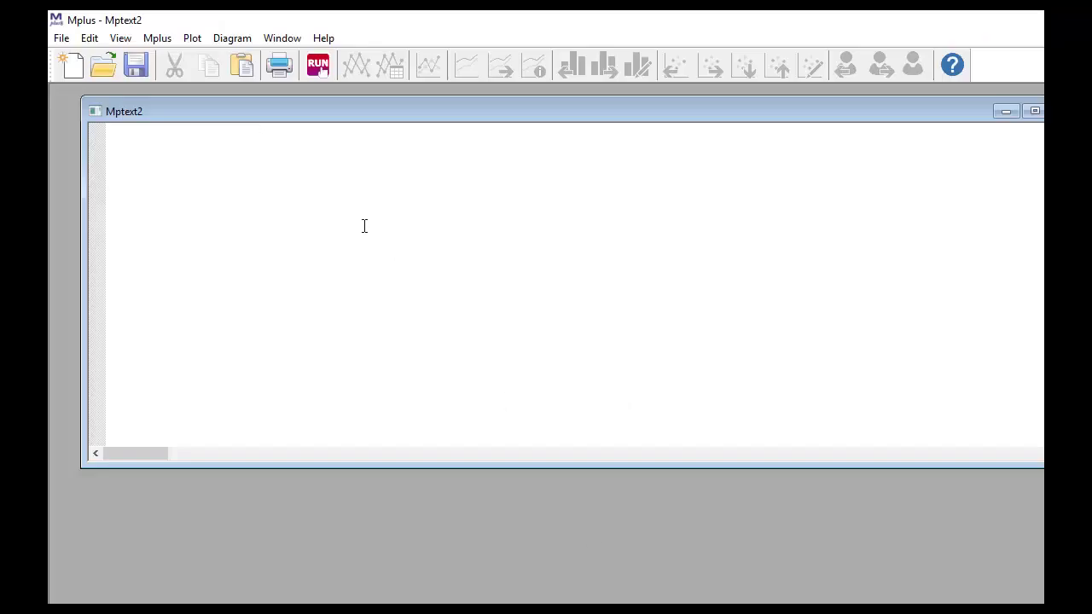
{"action": "key", "text": "ctrl+v"}
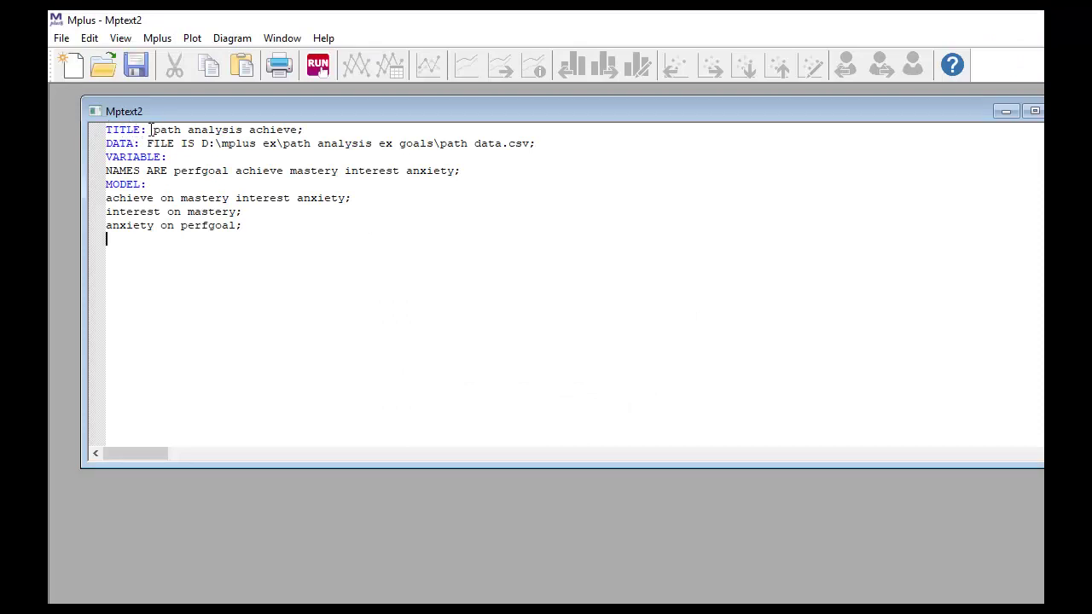
Step: Review the title text and the data file path statement in the Mplus syntax
{"action": "left_click_drag", "start_coordinate": [155, 129], "coordinate": [299, 130]}
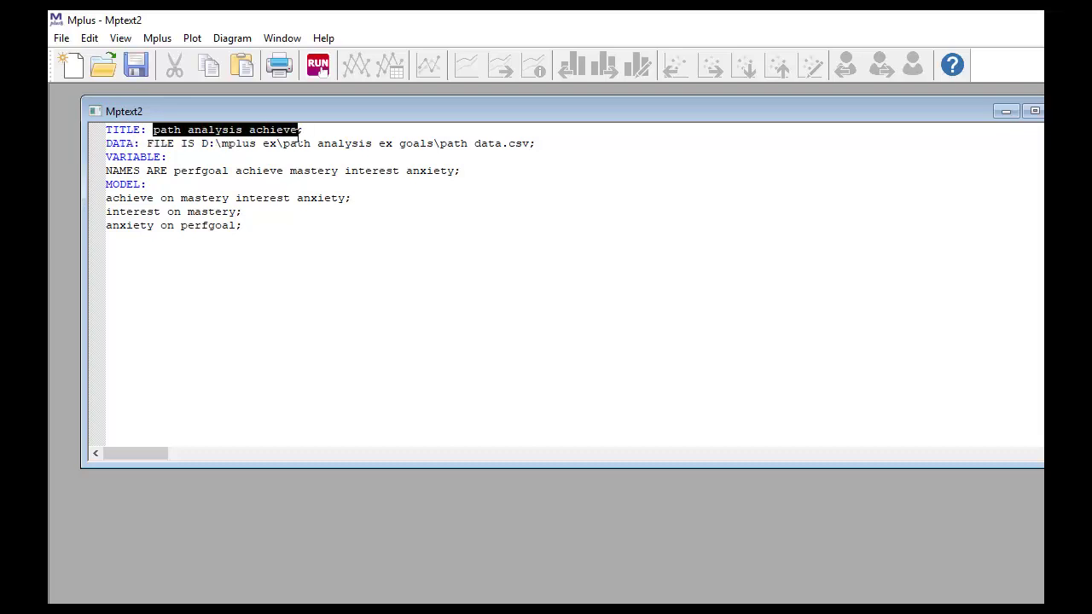
{"action": "left_click", "coordinate": [304, 130]}
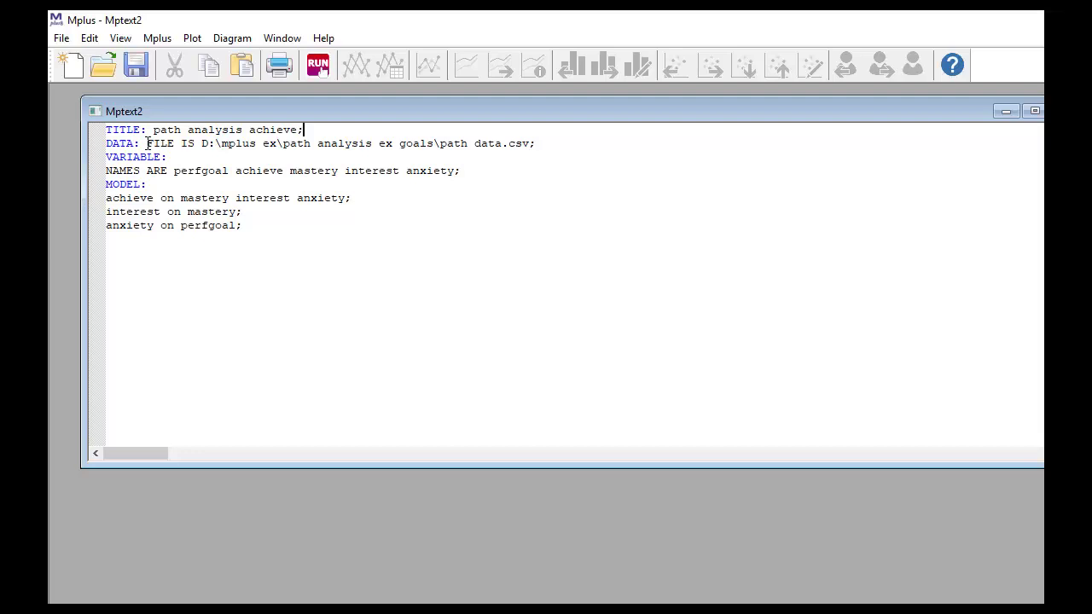
{"action": "left_click_drag", "start_coordinate": [147, 144], "coordinate": [530, 143]}
{"action": "left_click", "coordinate": [537, 143]}
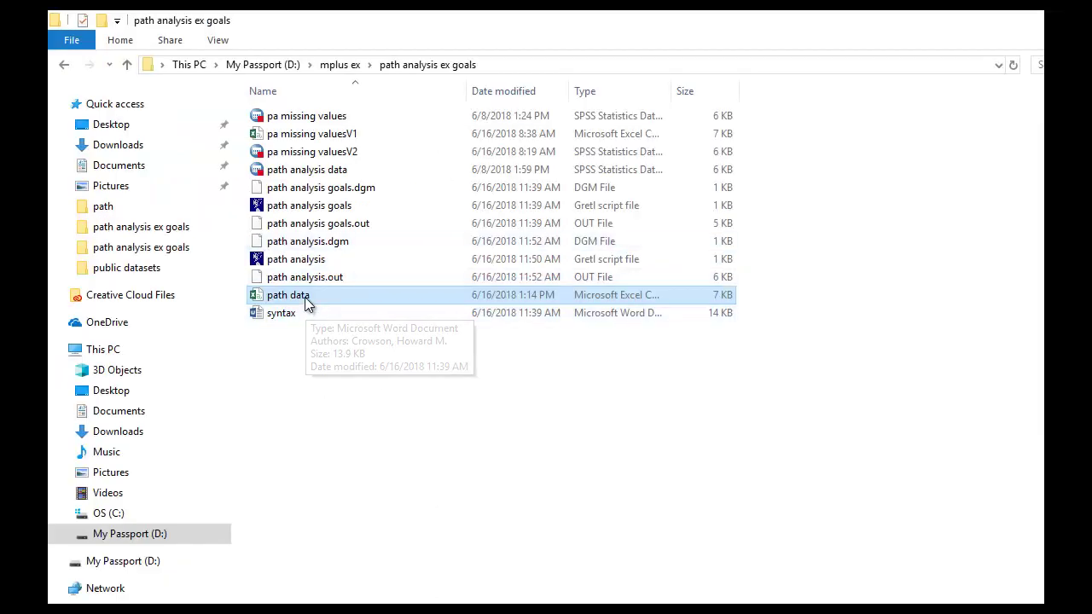
Step: Check the folder location and file name in the path data file's properties in File Explorer, and close the properties
{"action": "right_click", "coordinate": [307, 303]}
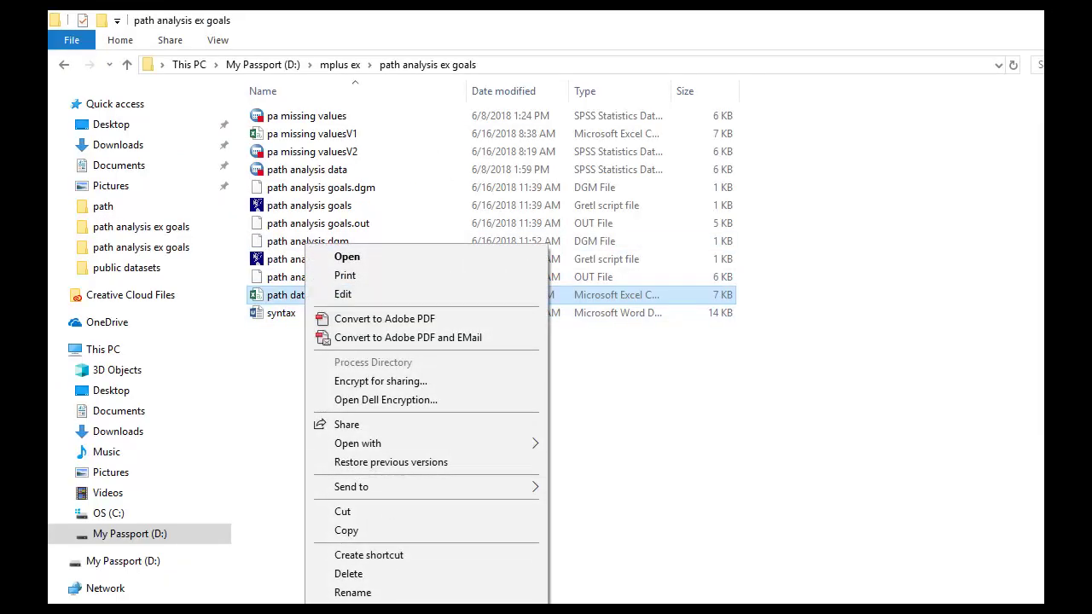
{"action": "left_click", "coordinate": [350, 602]}
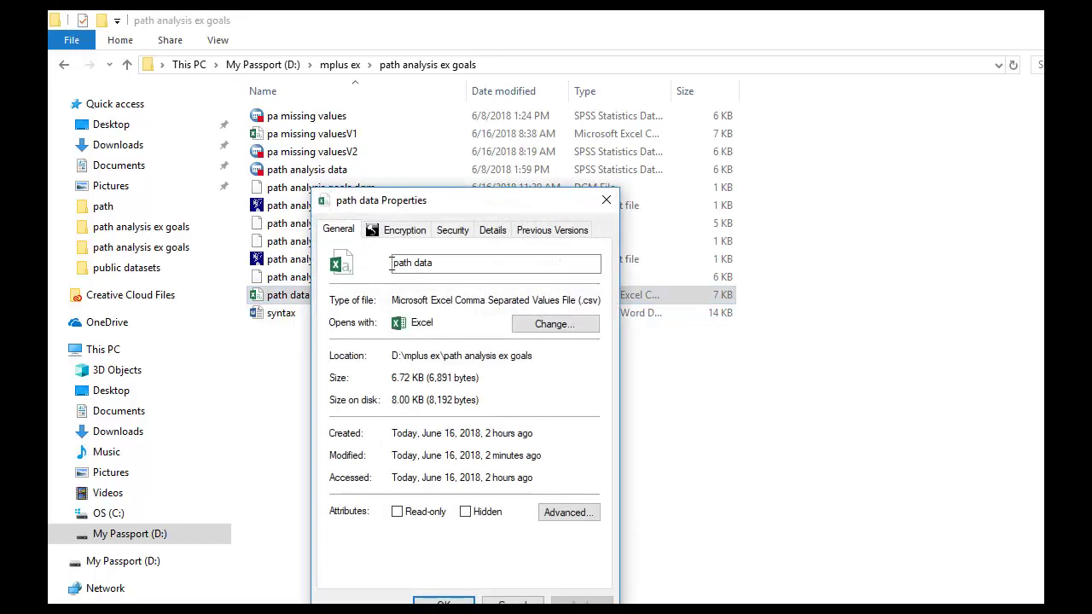
{"action": "left_click_drag", "start_coordinate": [446, 208], "coordinate": [499, 71]}
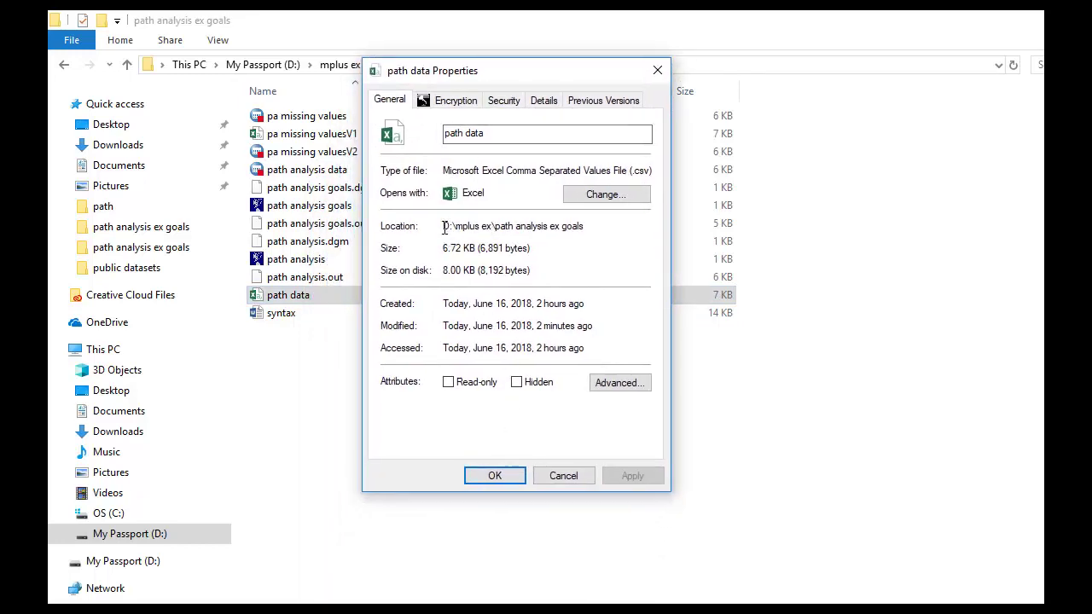
{"action": "left_click_drag", "start_coordinate": [444, 227], "coordinate": [631, 225]}
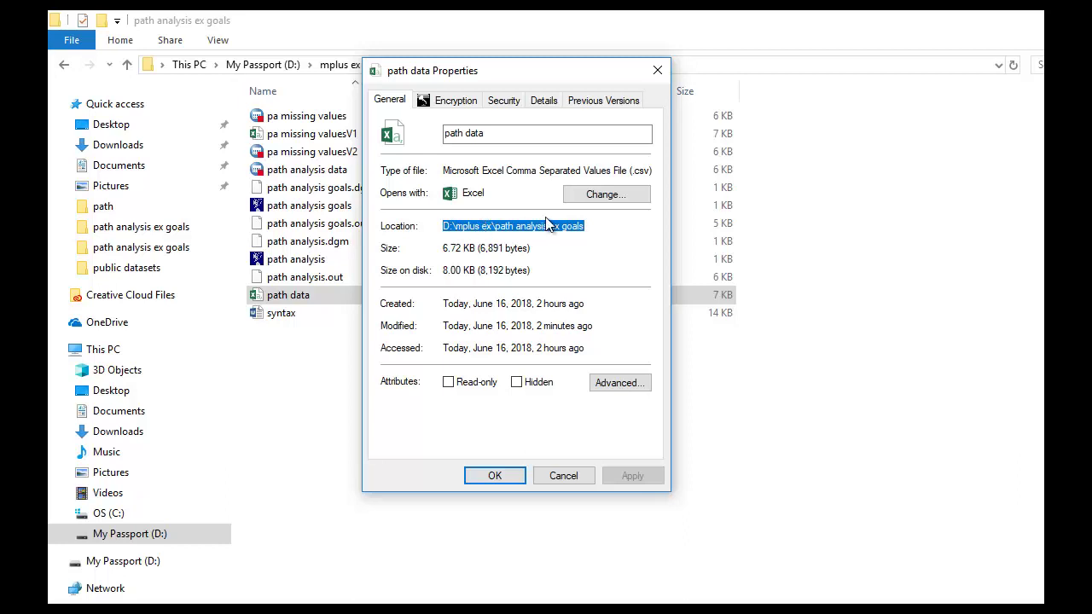
{"action": "left_click", "coordinate": [612, 228]}
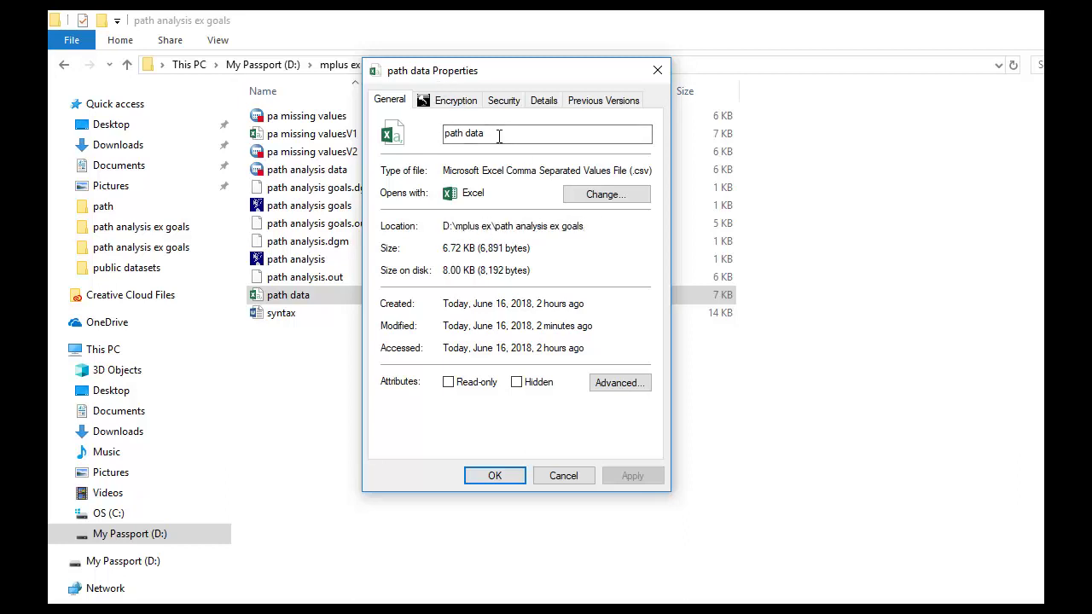
{"action": "left_click_drag", "start_coordinate": [498, 136], "coordinate": [430, 151]}
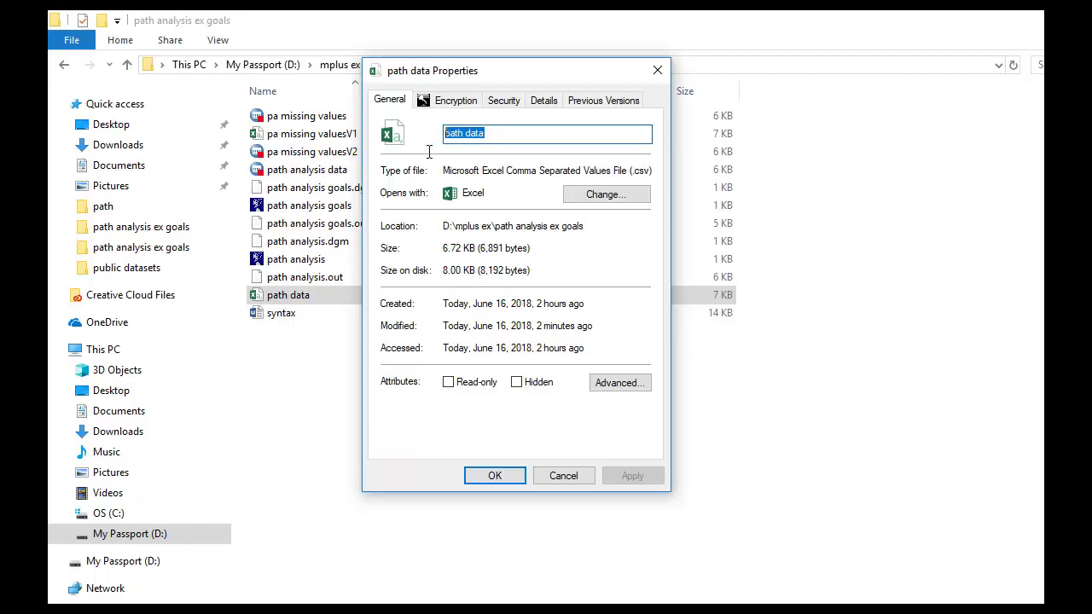
{"action": "left_click", "coordinate": [656, 70]}
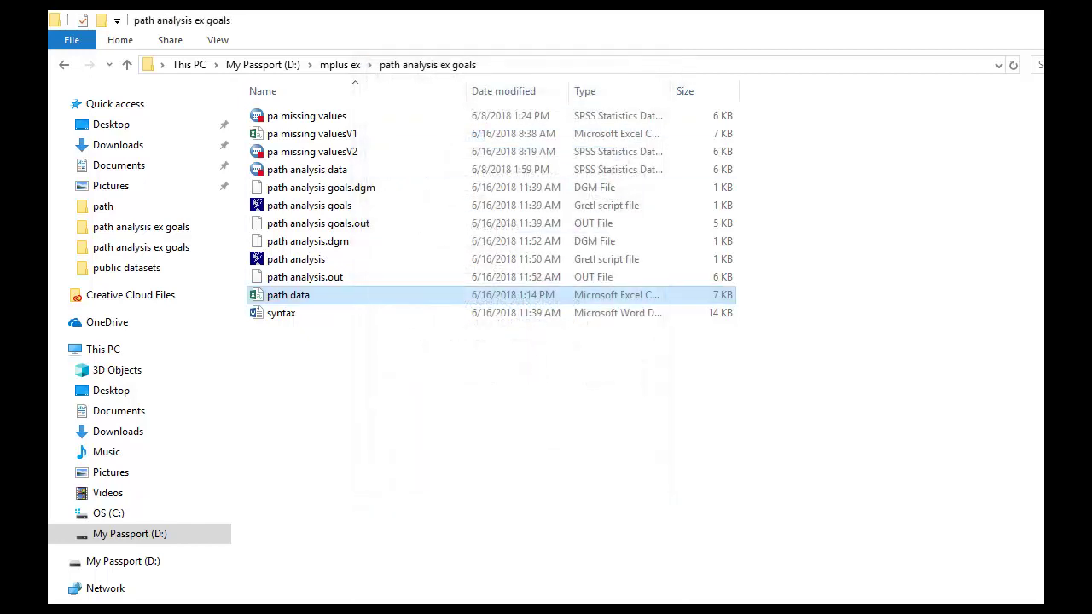
Step: Return to Mplus and review the NAMES ARE statement that lists the variables in the input file
{"action": "key", "text": "alt+Tab"}
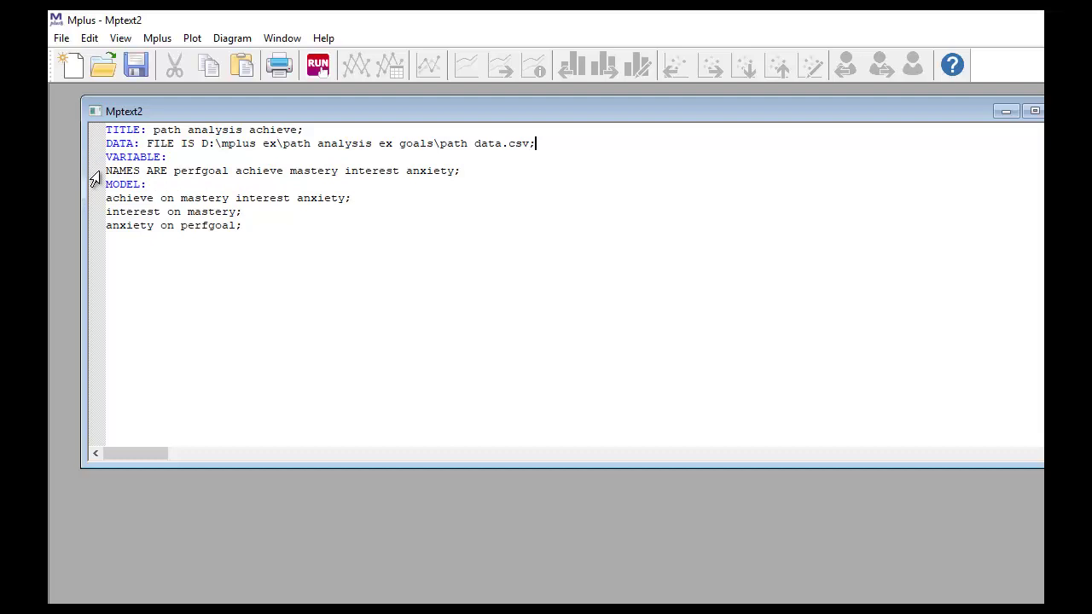
{"action": "left_click_drag", "start_coordinate": [106, 173], "coordinate": [168, 175]}
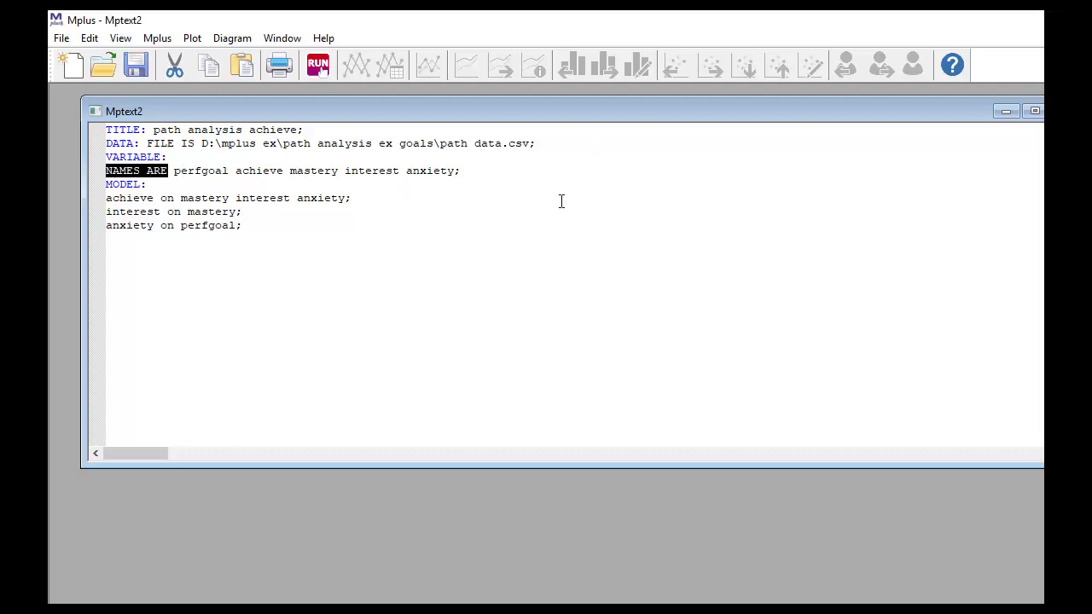
{"action": "left_click", "coordinate": [528, 198]}
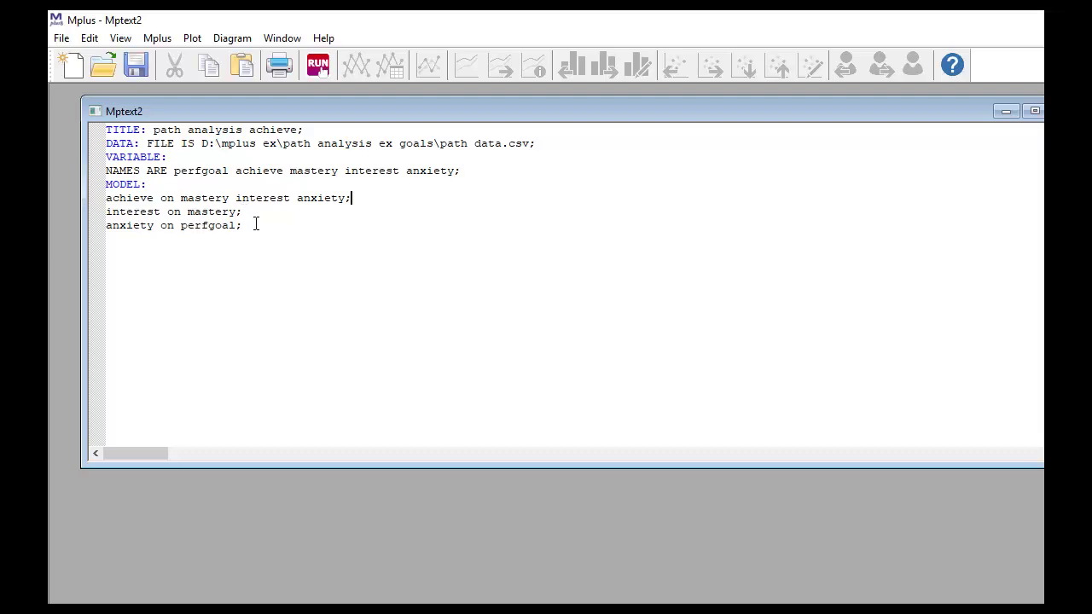
Step: Run the path analysis, saving the input file as "path analysis goals" in the path analysis ex goals folder and replacing the existing file
{"action": "left_click_drag", "start_coordinate": [264, 231], "coordinate": [169, 116]}
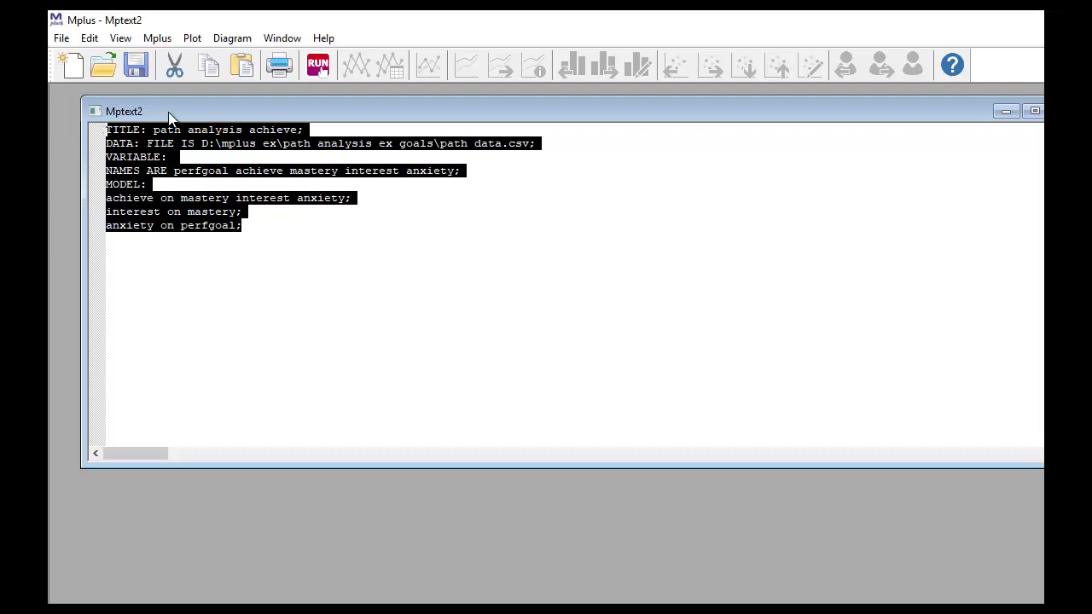
{"action": "left_click", "coordinate": [320, 71]}
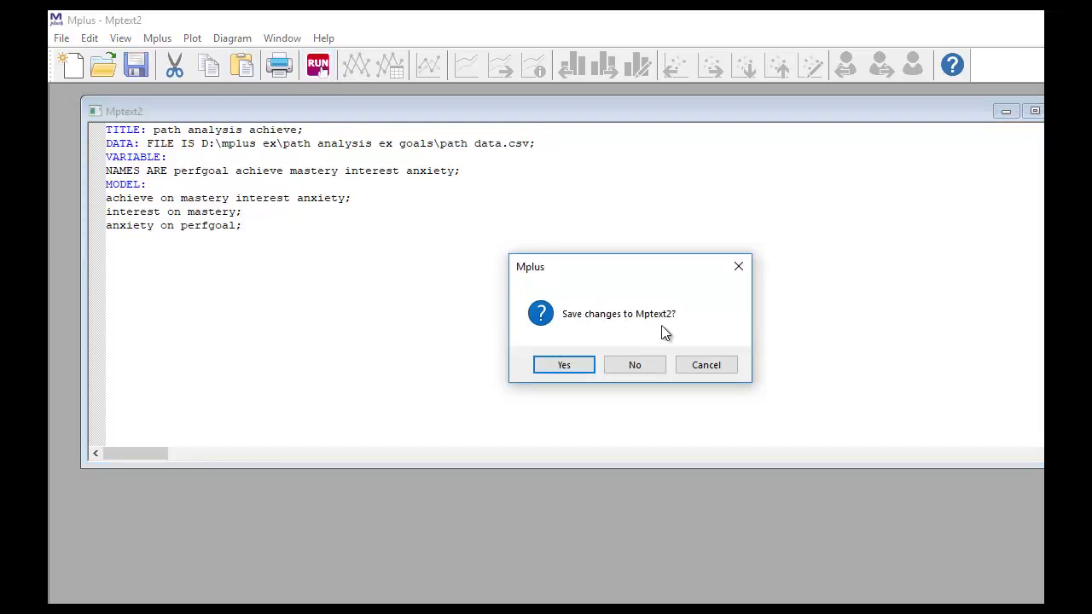
{"action": "left_click", "coordinate": [565, 365]}
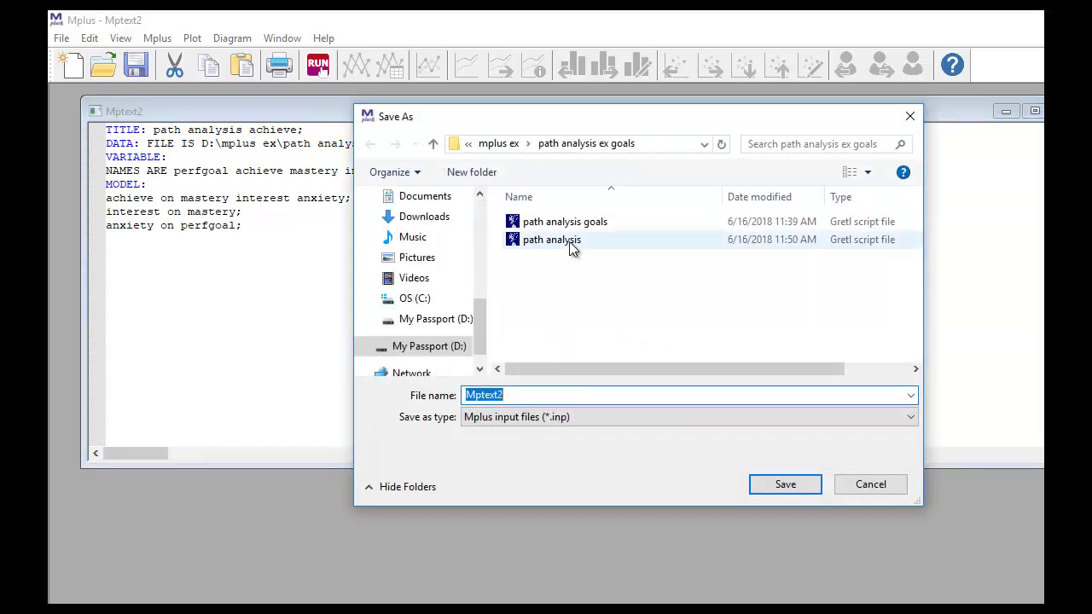
{"action": "left_click", "coordinate": [570, 243]}
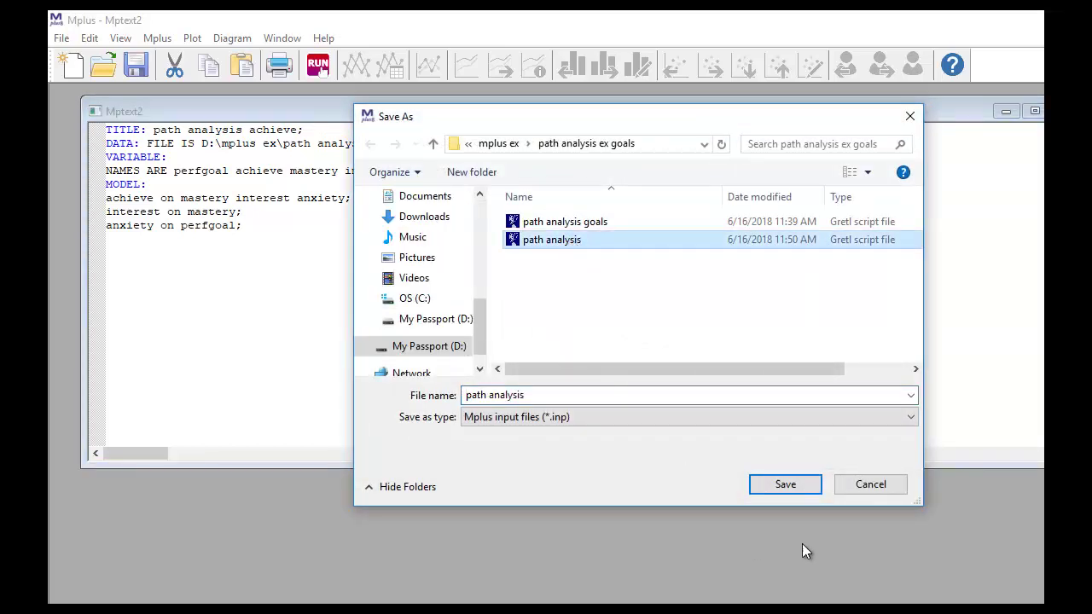
{"action": "left_click", "coordinate": [610, 225]}
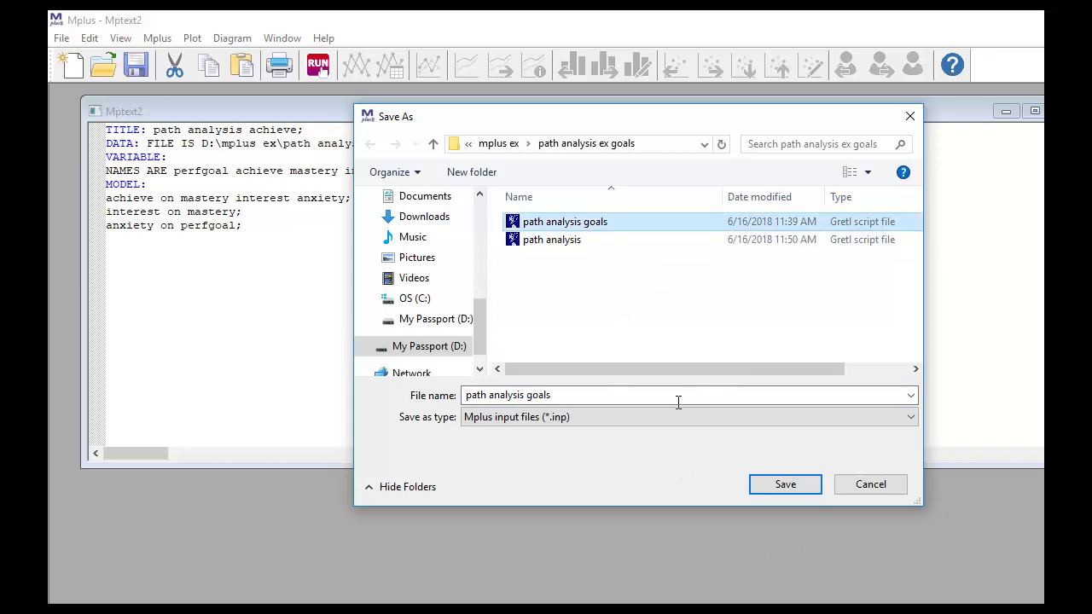
{"action": "left_click", "coordinate": [792, 488]}
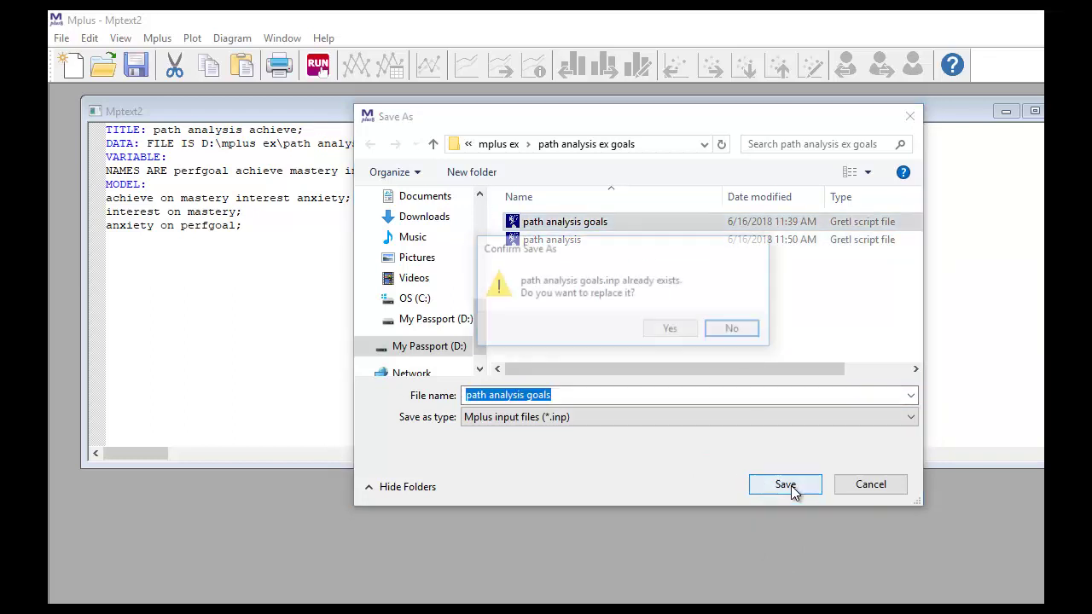
{"action": "left_click", "coordinate": [671, 330]}
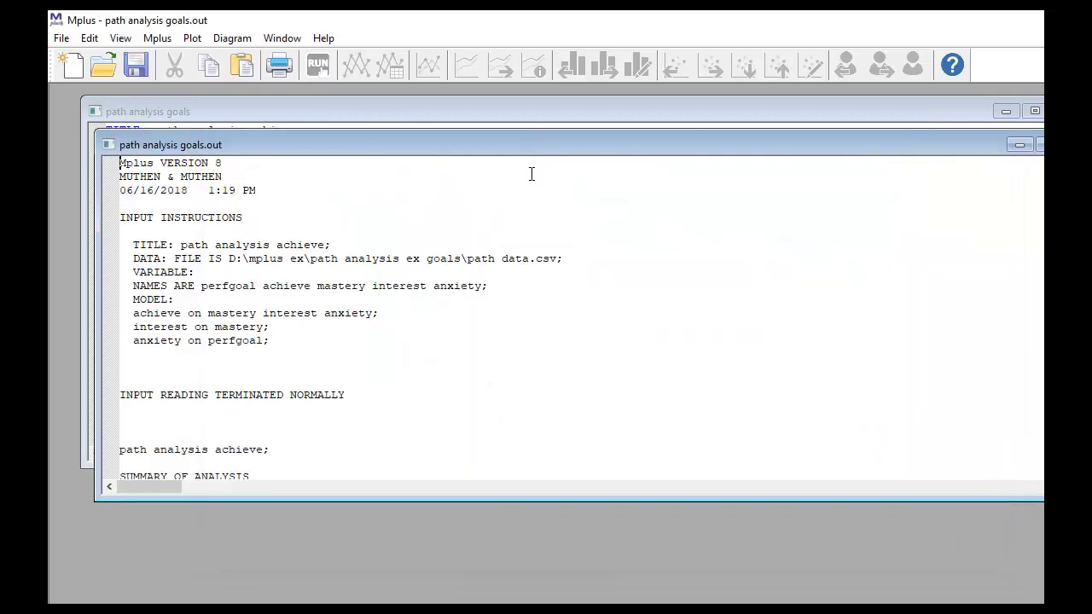
Step: Review the analysis summary and the univariate sample statistics in the output, down to the model fit information
{"action": "scroll", "coordinate": [458, 328], "scroll_direction": "down", "scroll_amount": 8}
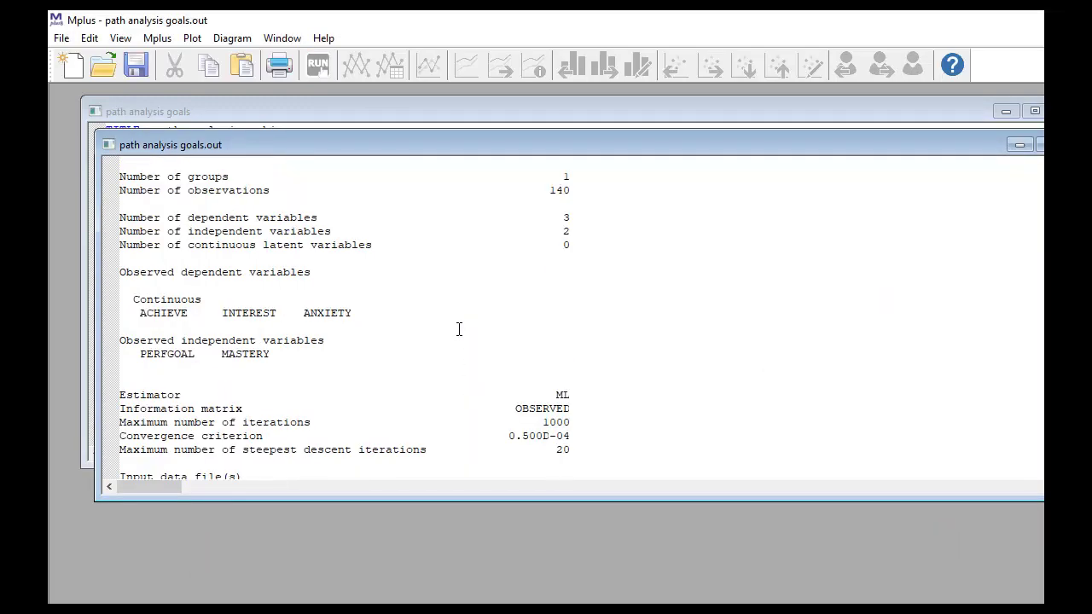
{"action": "scroll", "coordinate": [458, 328], "scroll_direction": "up", "scroll_amount": 2}
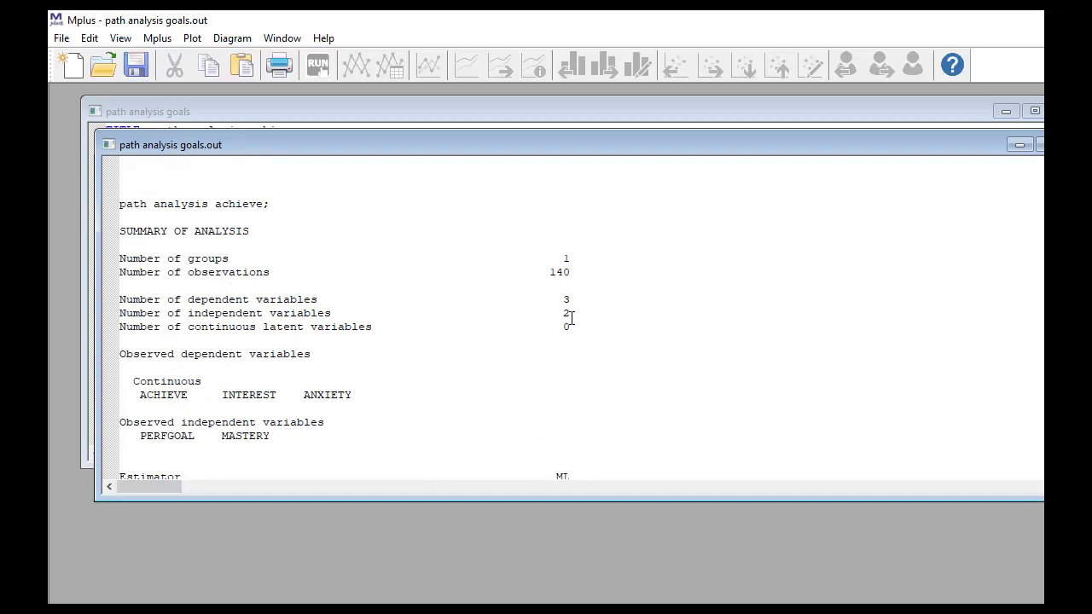
{"action": "scroll", "coordinate": [571, 317], "scroll_direction": "down", "scroll_amount": 6}
{"action": "scroll", "coordinate": [571, 333], "scroll_direction": "down", "scroll_amount": 6}
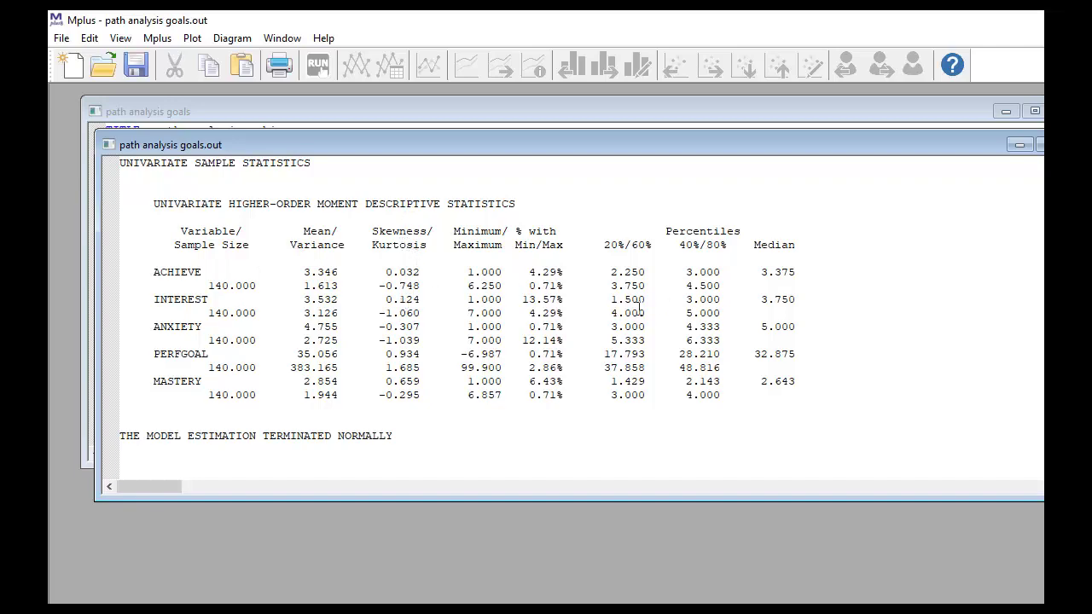
{"action": "scroll", "coordinate": [587, 312], "scroll_direction": "down", "scroll_amount": 6}
{"action": "scroll", "coordinate": [588, 312], "scroll_direction": "down", "scroll_amount": 2}
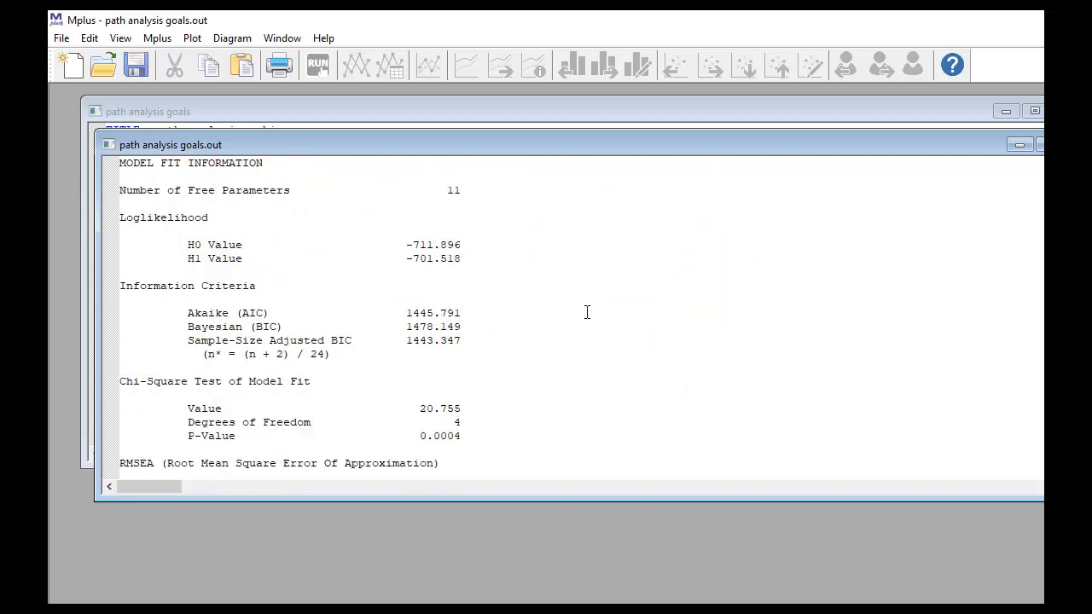
Step: Examine the model fit statistics in the output: the chi-square test, RMSEA, CFI/TLI and SRMR
{"action": "scroll", "coordinate": [365, 256], "scroll_direction": "down", "scroll_amount": 4}
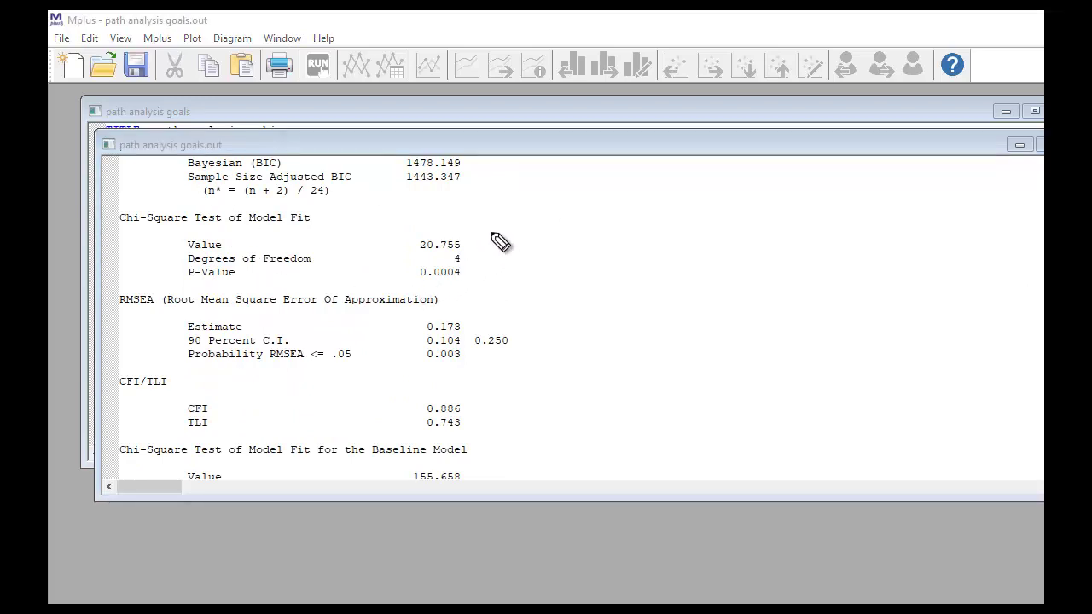
{"action": "left_click_drag", "start_coordinate": [488, 233], "coordinate": [509, 287]}
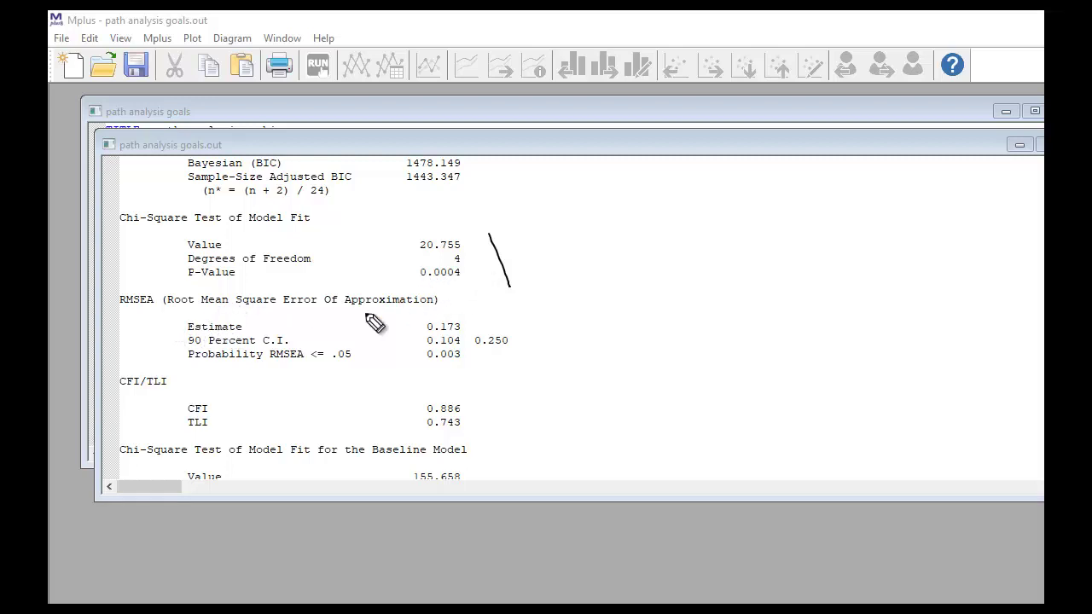
{"action": "left_click_drag", "start_coordinate": [428, 340], "coordinate": [465, 338]}
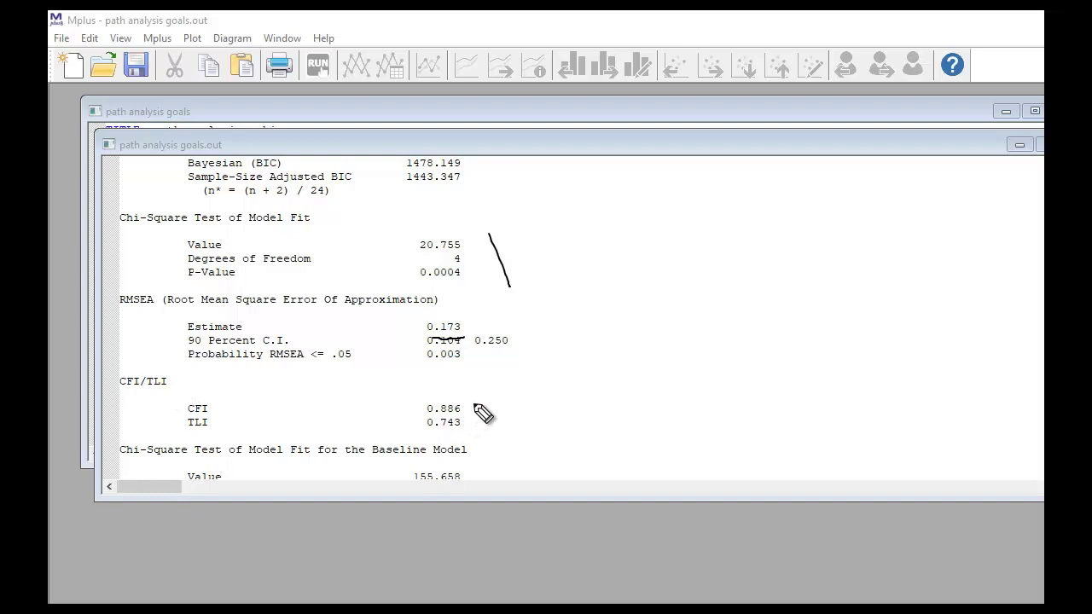
{"action": "left_click_drag", "start_coordinate": [473, 405], "coordinate": [469, 430]}
{"action": "key", "text": "Escape"}
{"action": "scroll", "coordinate": [766, 339], "scroll_direction": "down", "scroll_amount": 4}
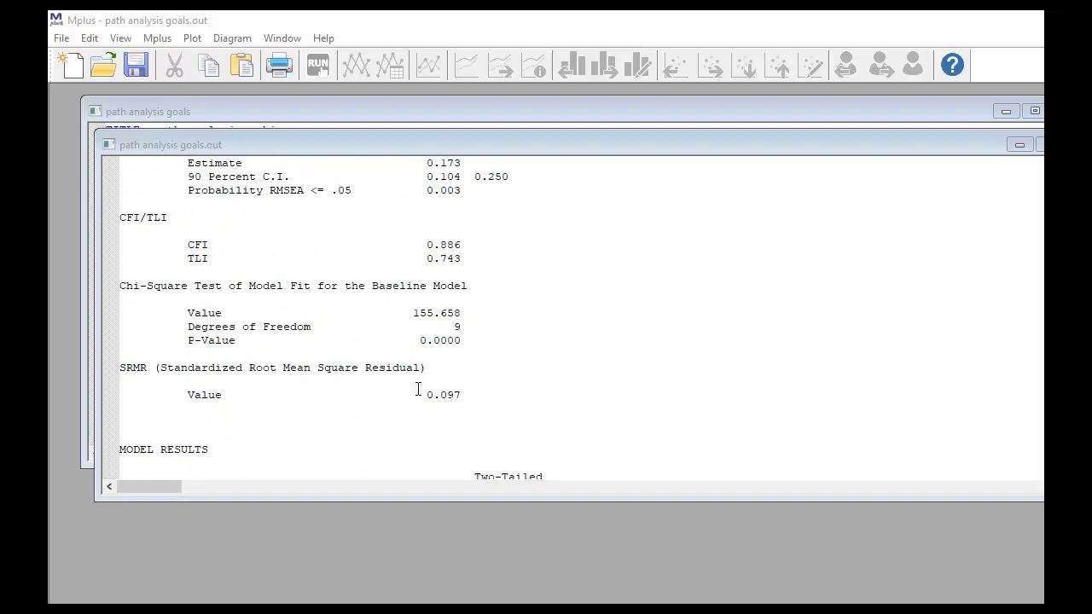
{"action": "left_click_drag", "start_coordinate": [417, 391], "coordinate": [555, 403]}
{"action": "left_click", "coordinate": [555, 395]}
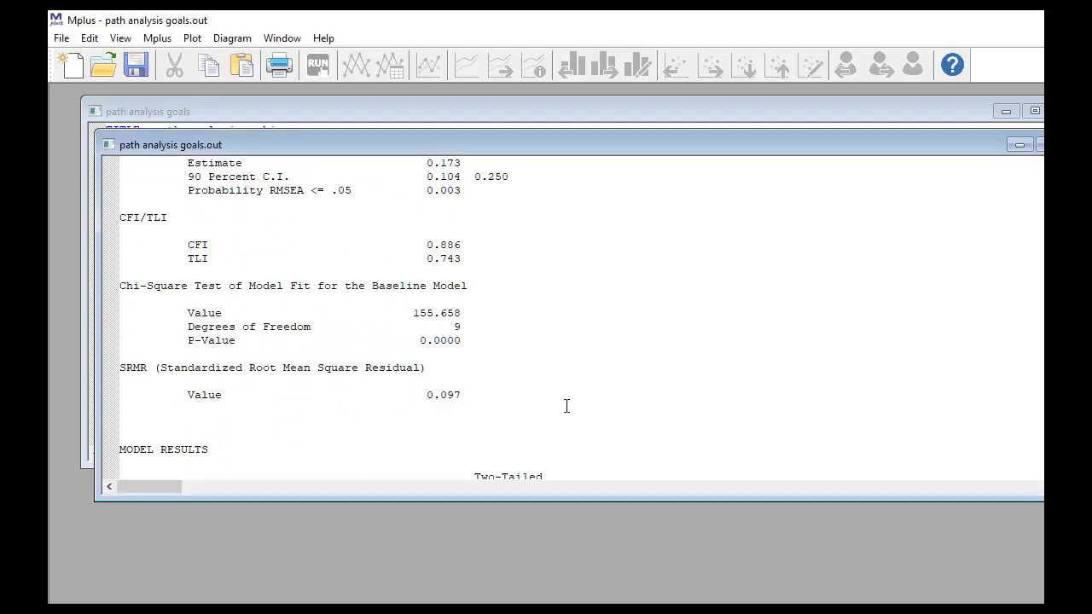
Step: Examine the model results for achieve regressed on mastery, interest and anxiety, marking the estimates and p-values
{"action": "scroll", "coordinate": [566, 405], "scroll_direction": "down", "scroll_amount": 3}
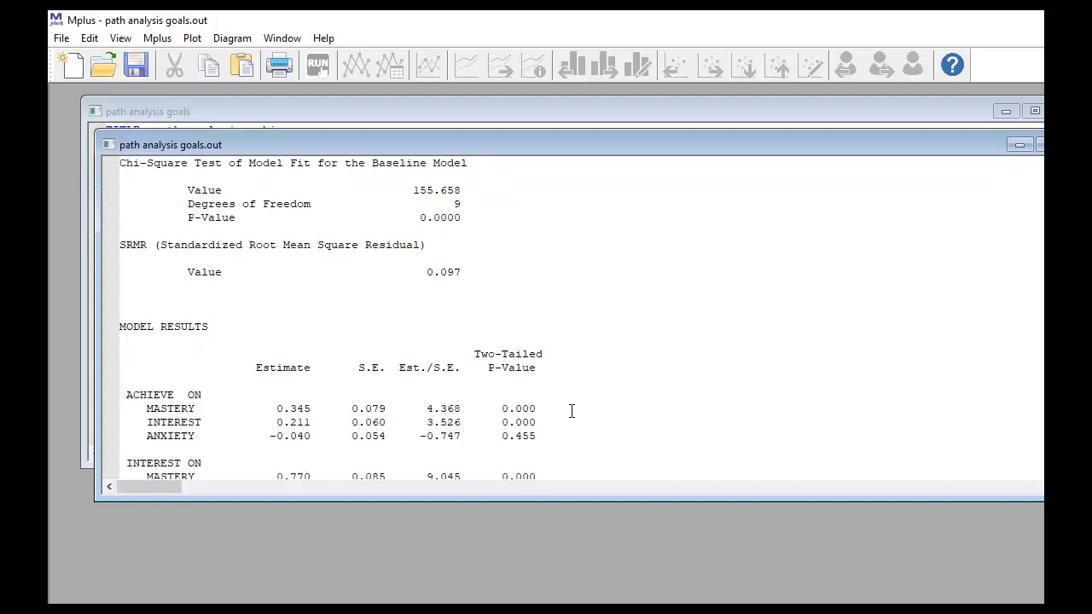
{"action": "scroll", "coordinate": [571, 412], "scroll_direction": "down", "scroll_amount": 4}
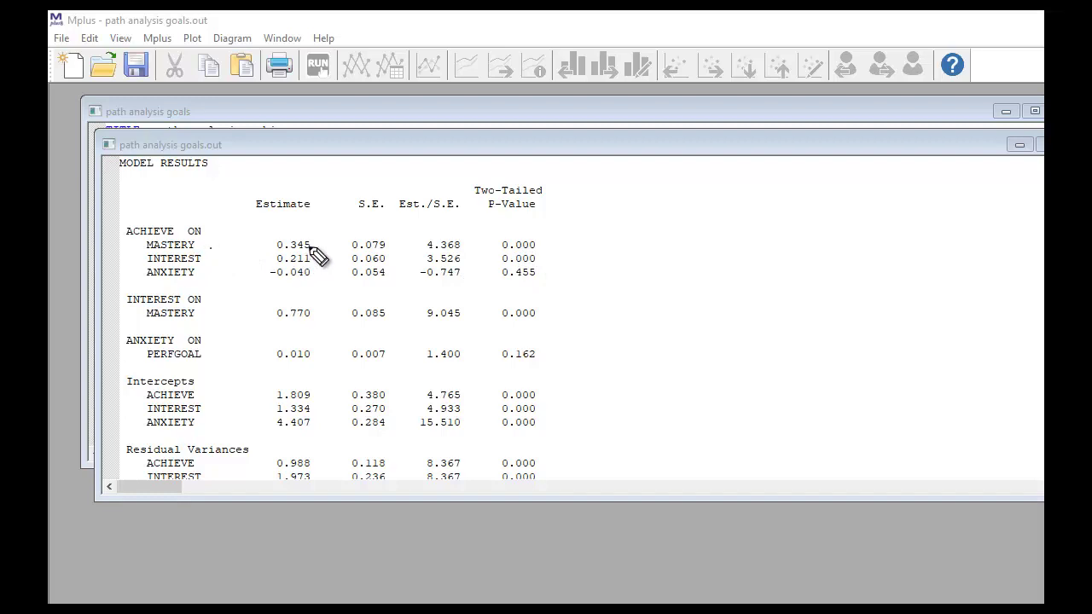
{"action": "left_click_drag", "start_coordinate": [126, 238], "coordinate": [174, 238]}
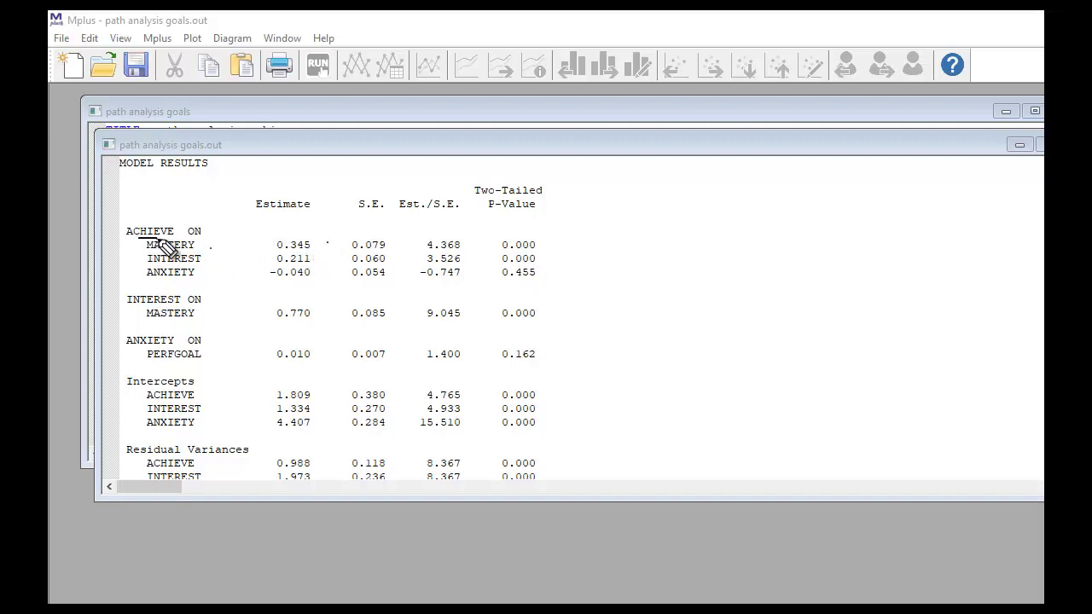
{"action": "left_click", "coordinate": [544, 243]}
{"action": "left_click", "coordinate": [212, 258]}
{"action": "left_click_drag", "start_coordinate": [284, 267], "coordinate": [309, 270]}
{"action": "left_click", "coordinate": [546, 263]}
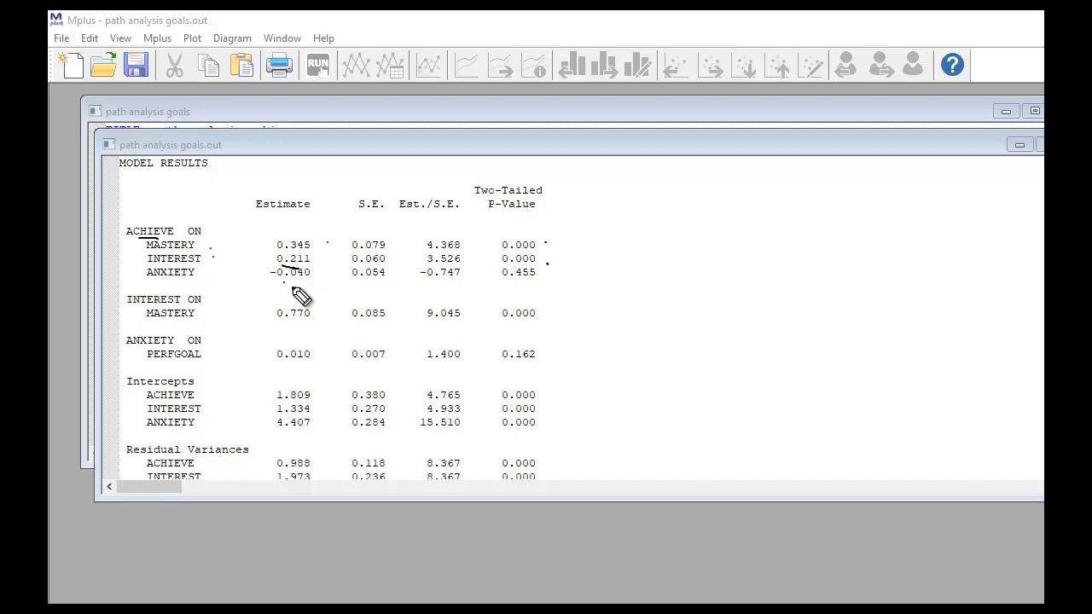
{"action": "left_click_drag", "start_coordinate": [283, 284], "coordinate": [305, 289]}
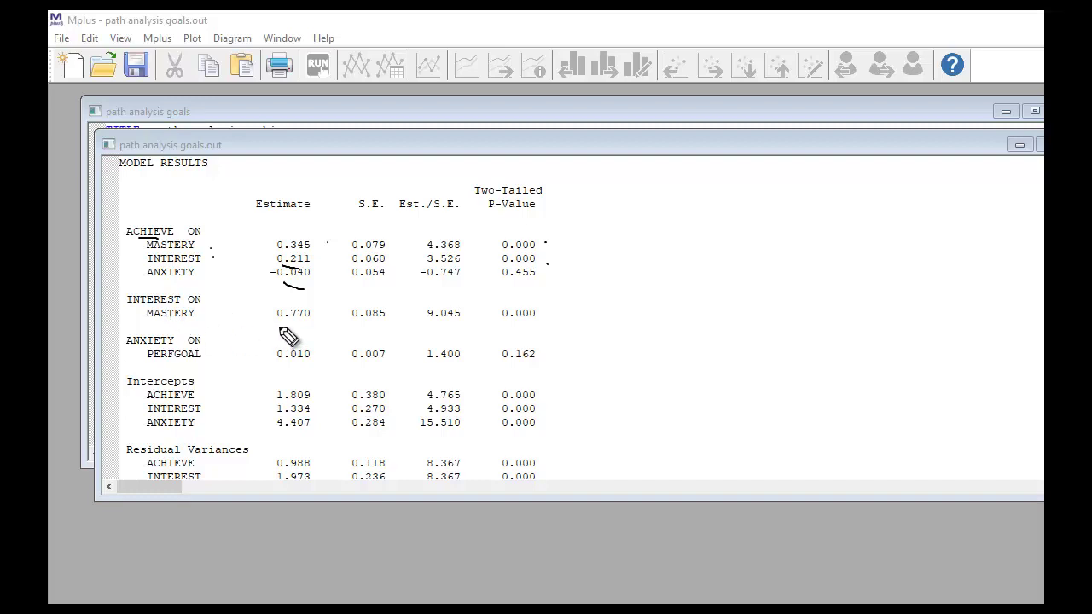
Step: Examine the estimates and p-values for interest on mastery and anxiety on perfgoal, and clear the markings
{"action": "left_click_drag", "start_coordinate": [277, 327], "coordinate": [320, 332]}
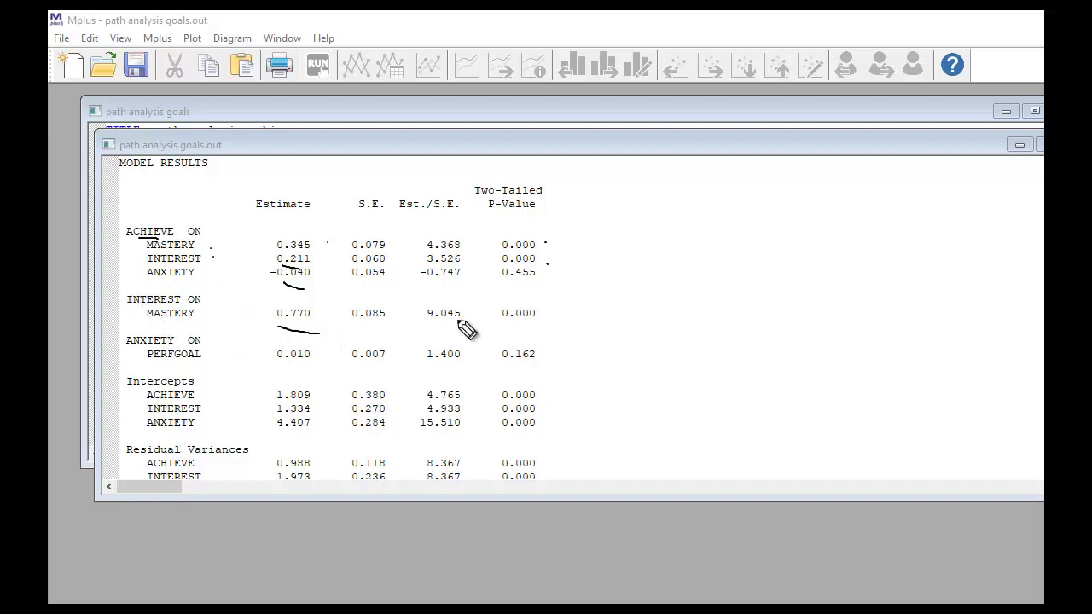
{"action": "left_click_drag", "start_coordinate": [505, 335], "coordinate": [532, 327]}
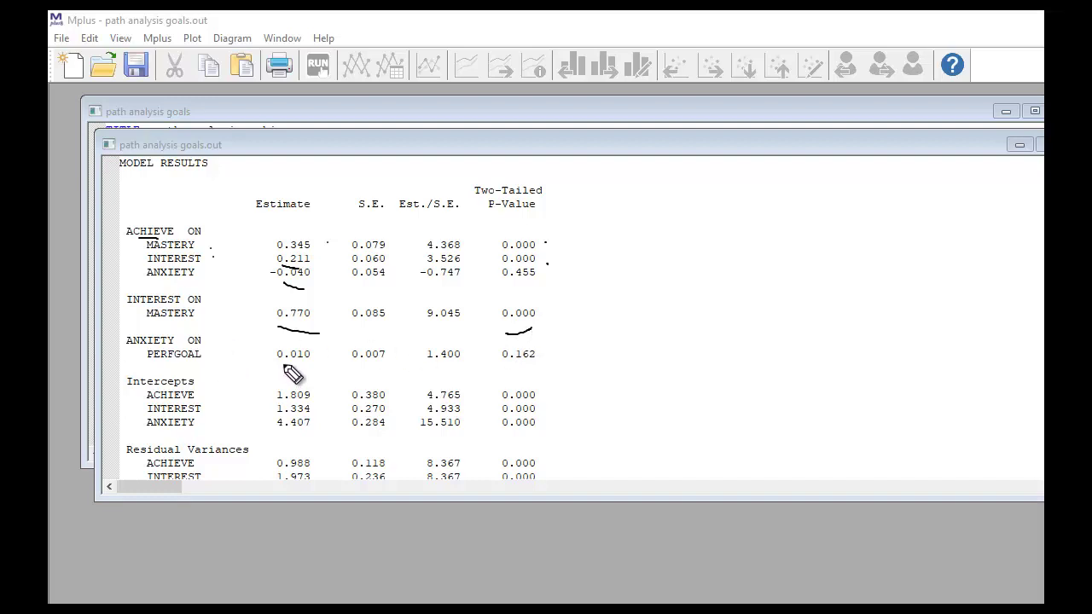
{"action": "left_click_drag", "start_coordinate": [282, 364], "coordinate": [305, 363]}
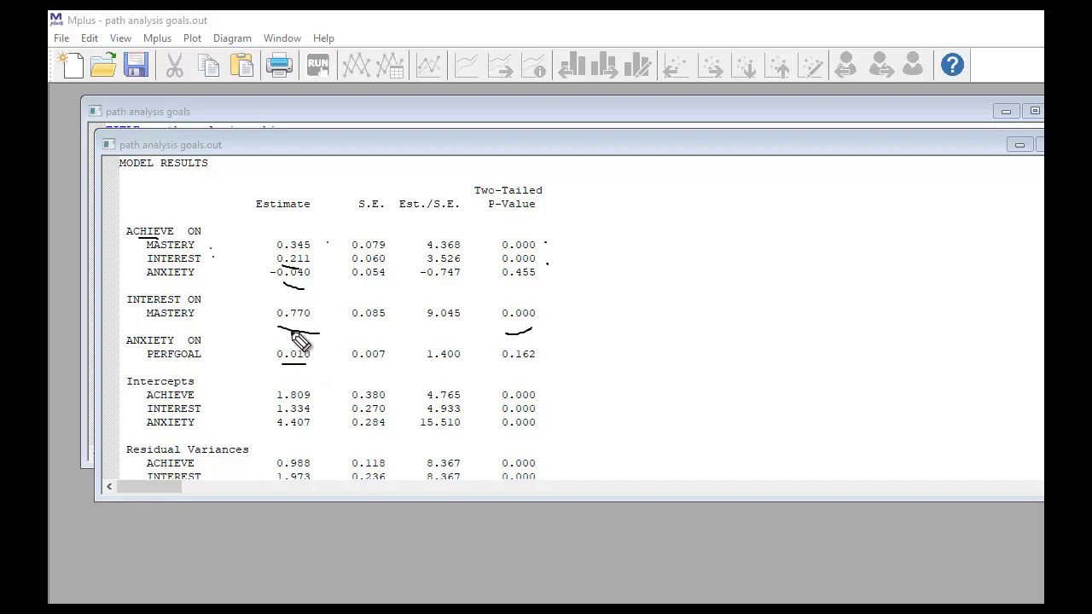
{"action": "left_click", "coordinate": [548, 353]}
{"action": "key", "text": "Escape"}
Step: Check the diagram information at the end of the output and open the path diagram of the estimated model
{"action": "scroll", "coordinate": [652, 297], "scroll_direction": "down", "scroll_amount": 6}
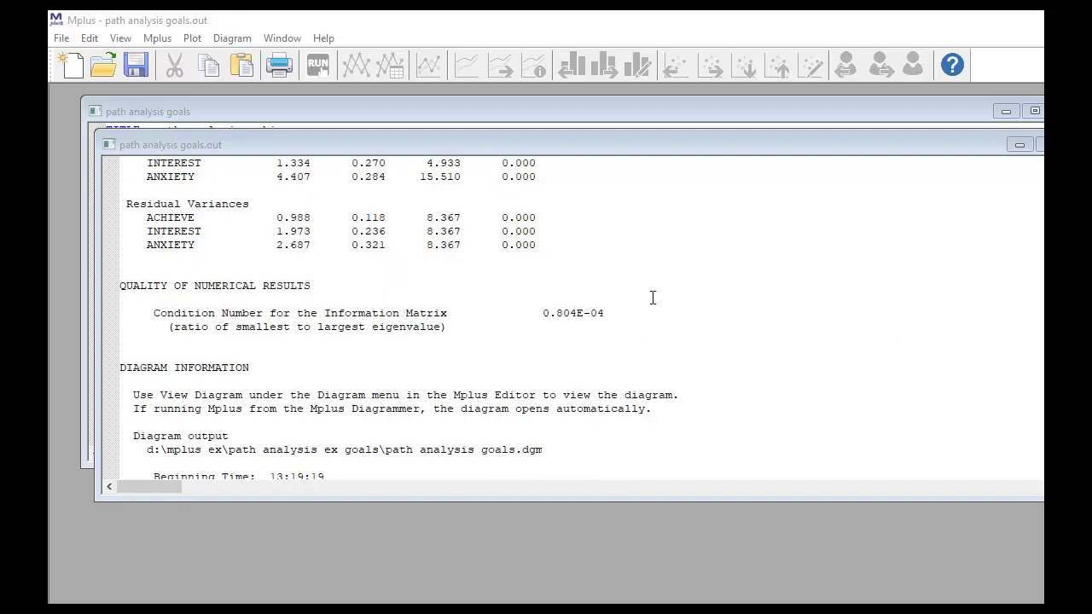
{"action": "left_click", "coordinate": [222, 40]}
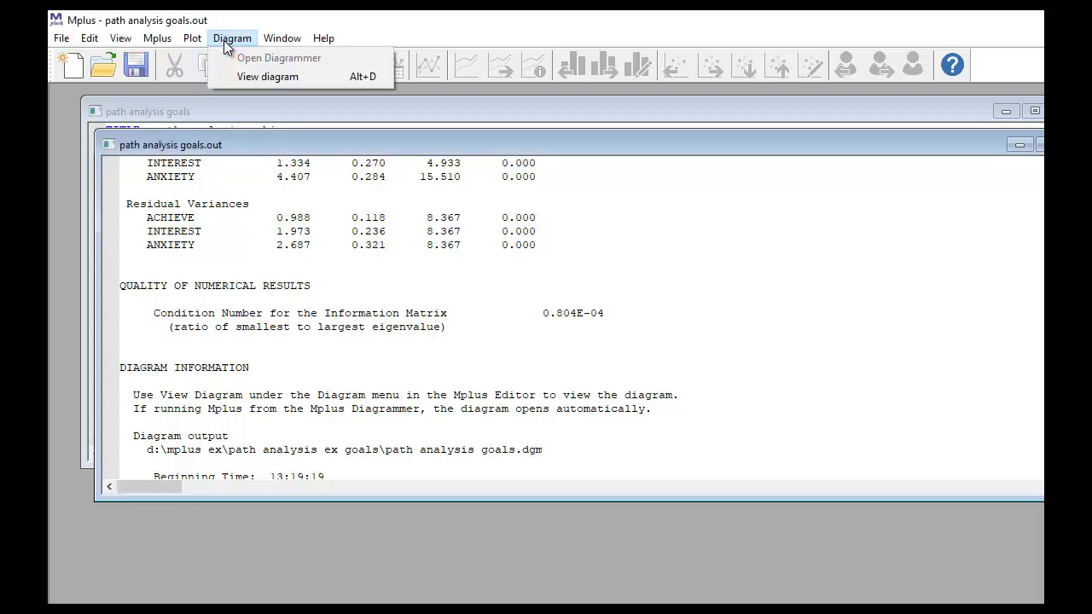
{"action": "left_click", "coordinate": [254, 76]}
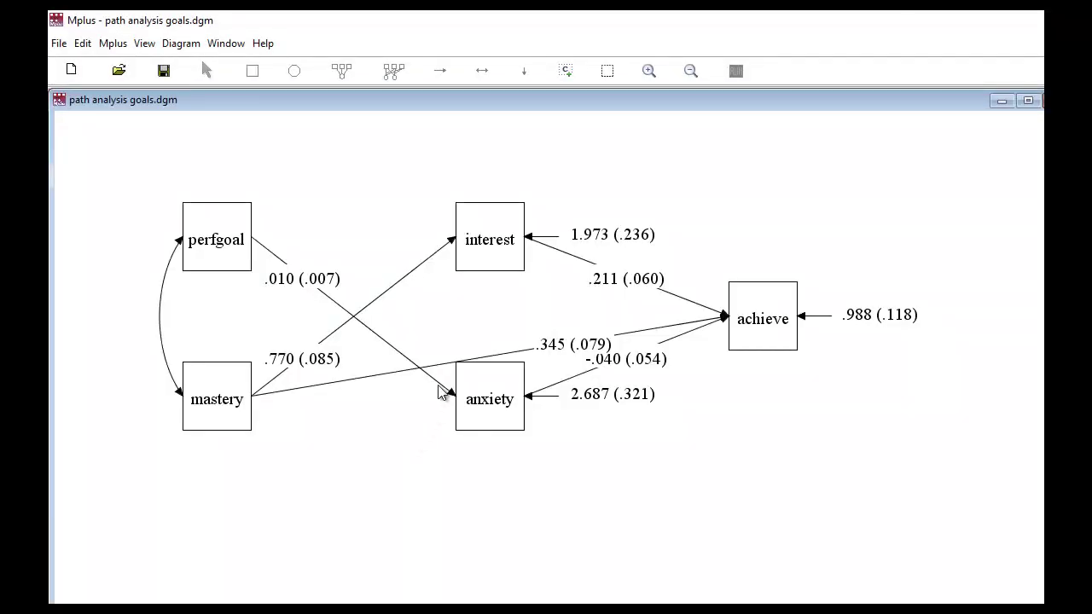
Step: Rearrange the path diagram by moving the anxiety box above interest and shifting the mastery and interest boxes lower
{"action": "left_click_drag", "start_coordinate": [483, 423], "coordinate": [484, 212]}
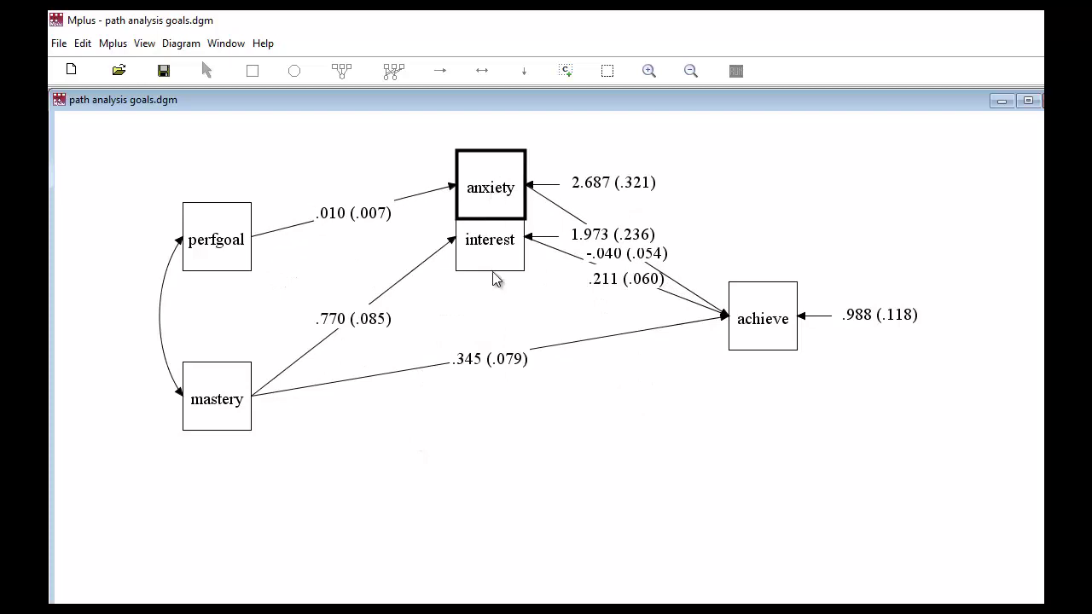
{"action": "left_click_drag", "start_coordinate": [497, 273], "coordinate": [495, 303]}
{"action": "left_click_drag", "start_coordinate": [236, 399], "coordinate": [251, 466]}
{"action": "left_click_drag", "start_coordinate": [496, 317], "coordinate": [520, 519]}
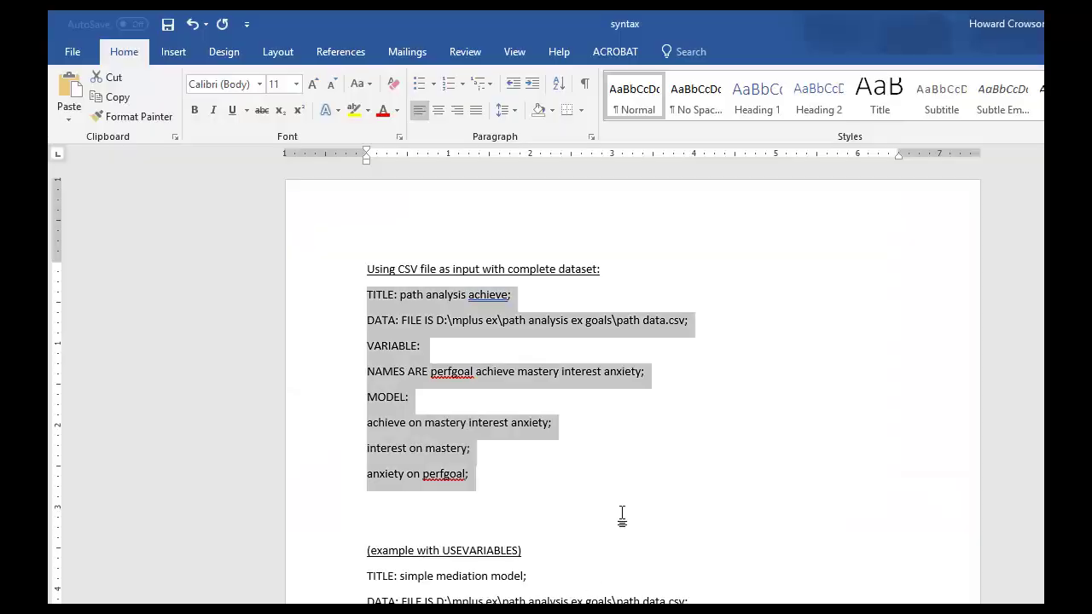
Step: Review the USEVARIABLES example for the simple mediation model in the Word syntax document, highlighting its USEVARIABLES ARE statement
{"action": "scroll", "coordinate": [655, 441], "scroll_direction": "down", "scroll_amount": 3}
{"action": "scroll", "coordinate": [658, 445], "scroll_direction": "down", "scroll_amount": 2}
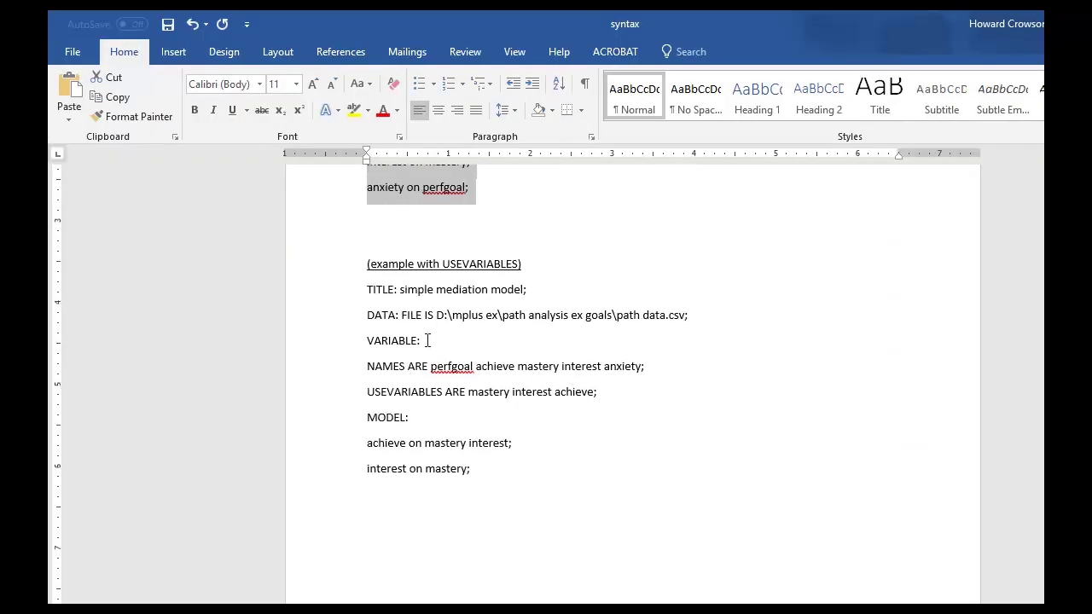
{"action": "left_click_drag", "start_coordinate": [442, 263], "coordinate": [520, 270]}
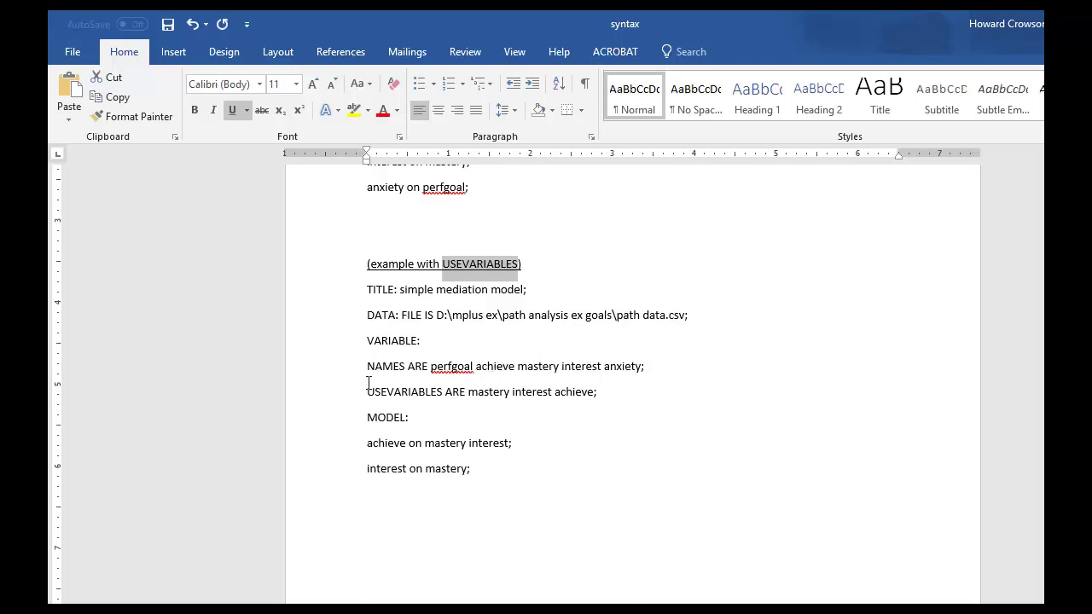
{"action": "left_click_drag", "start_coordinate": [389, 394], "coordinate": [585, 400]}
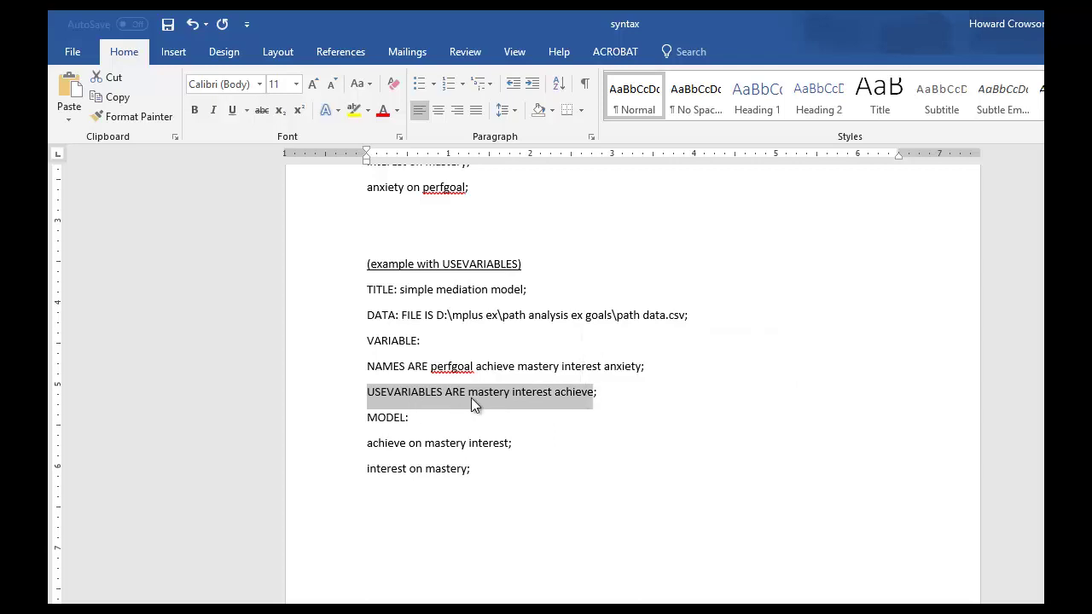
Step: Highlight just the words USEVARIABLES ARE before the variable list mastery interest achieve, and clear the selection
{"action": "left_click", "coordinate": [615, 404]}
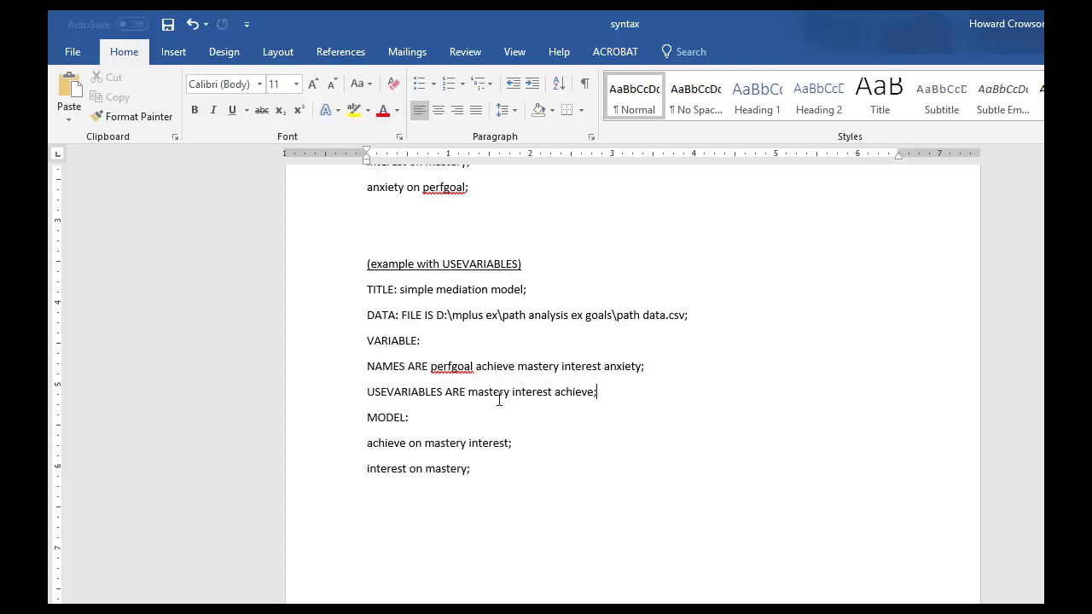
{"action": "left_click_drag", "start_coordinate": [384, 389], "coordinate": [460, 400]}
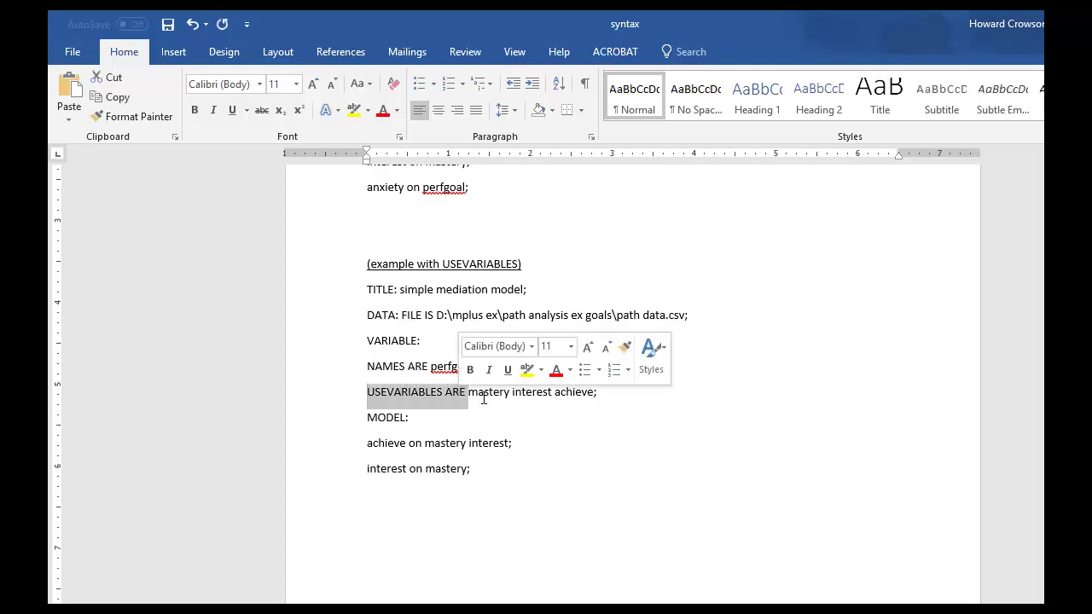
{"action": "left_click", "coordinate": [814, 360]}
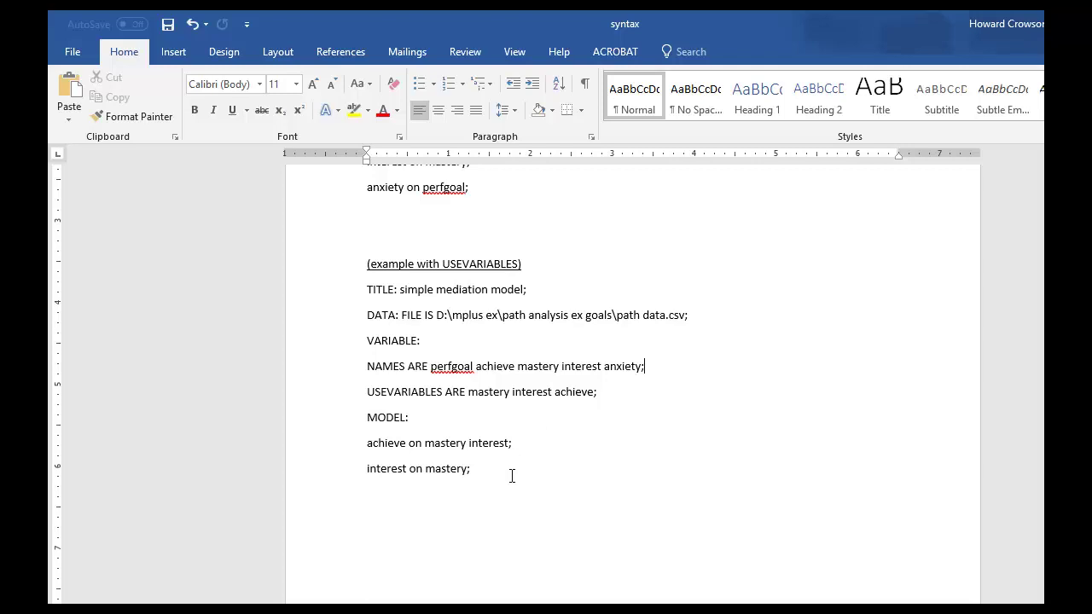
Step: Copy the simple mediation model syntax from the Word document and replace the whole input in the Mplus path analysis goals window with it
{"action": "left_click_drag", "start_coordinate": [511, 476], "coordinate": [312, 295]}
{"action": "key", "text": "ctrl+c"}
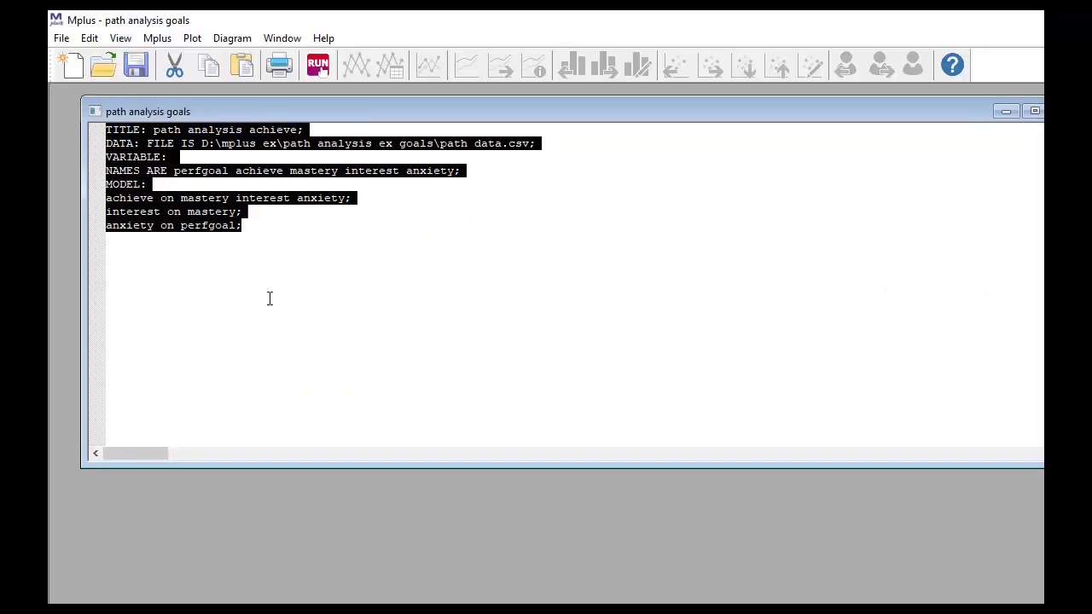
{"action": "left_click", "coordinate": [269, 299]}
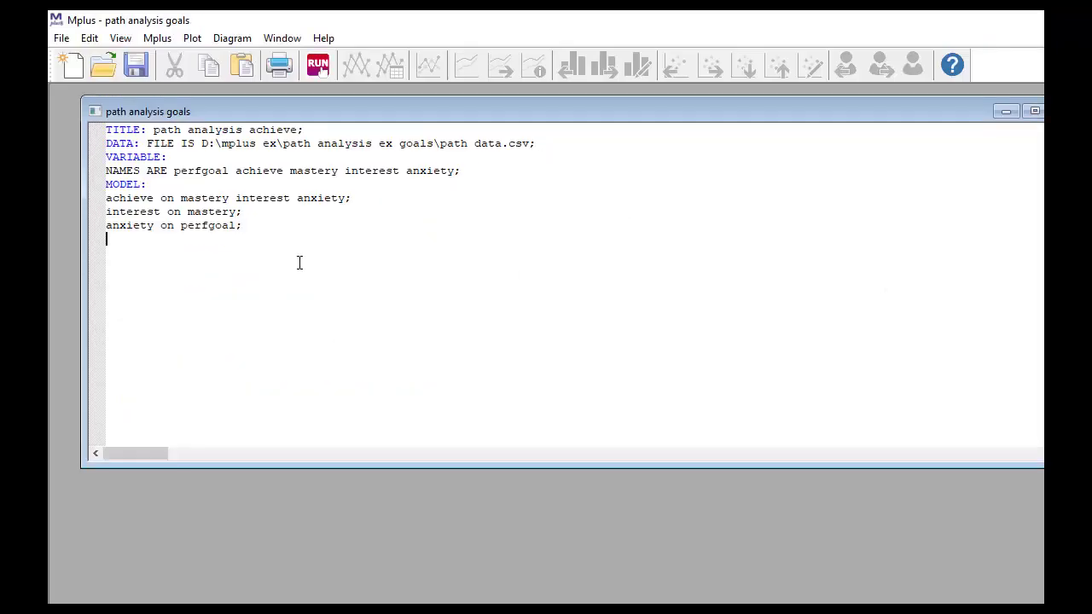
{"action": "key", "text": "ctrl+a"}
{"action": "key", "text": "ctrl+v"}
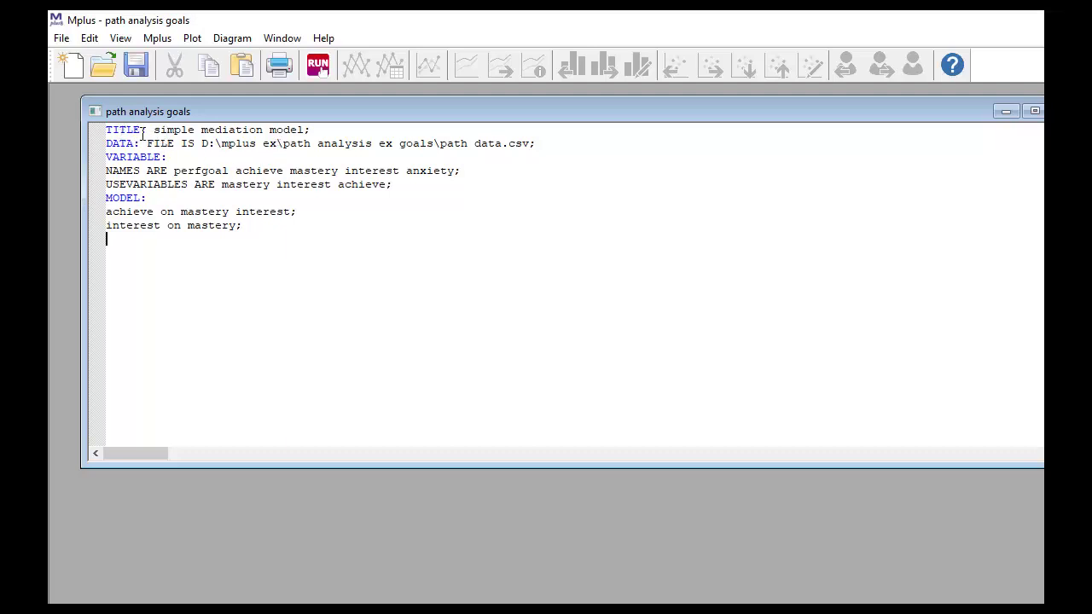
Step: Run the simple mediation model, saving the changes to the path analysis goals input file
{"action": "left_click_drag", "start_coordinate": [280, 237], "coordinate": [94, 133]}
{"action": "left_click", "coordinate": [314, 67]}
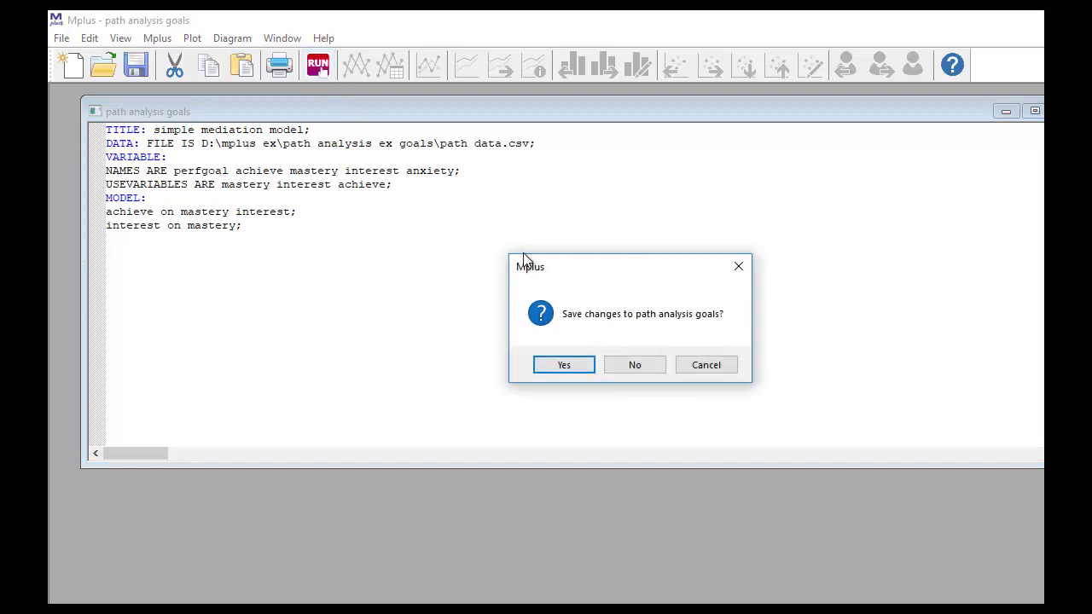
{"action": "left_click", "coordinate": [561, 365]}
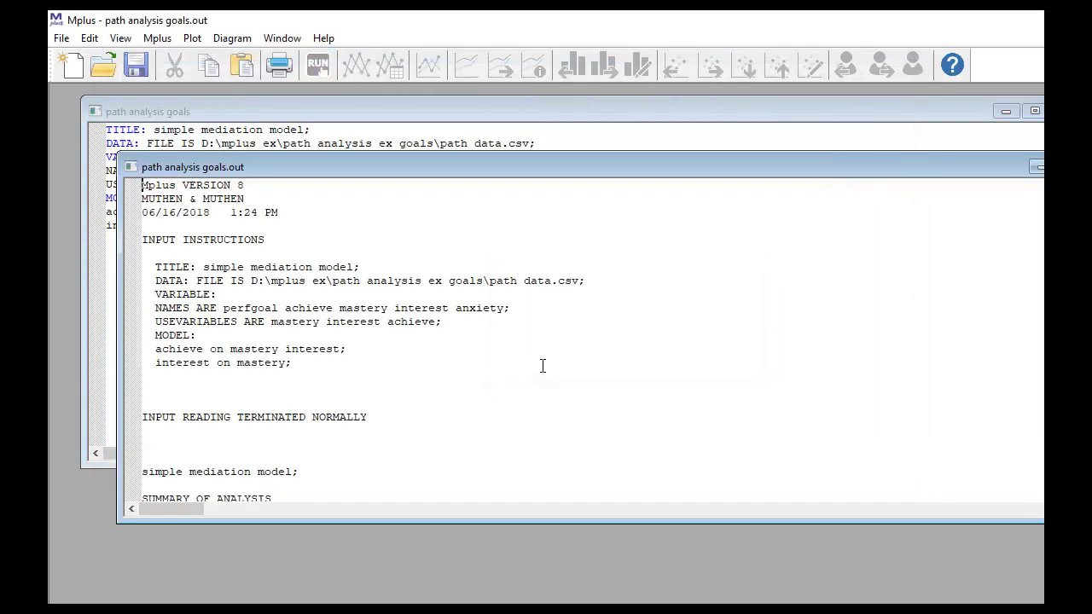
Step: Reposition the output window and examine the mediation model's fit statistics and its estimates for achieve and interest
{"action": "left_click_drag", "start_coordinate": [564, 170], "coordinate": [545, 103]}
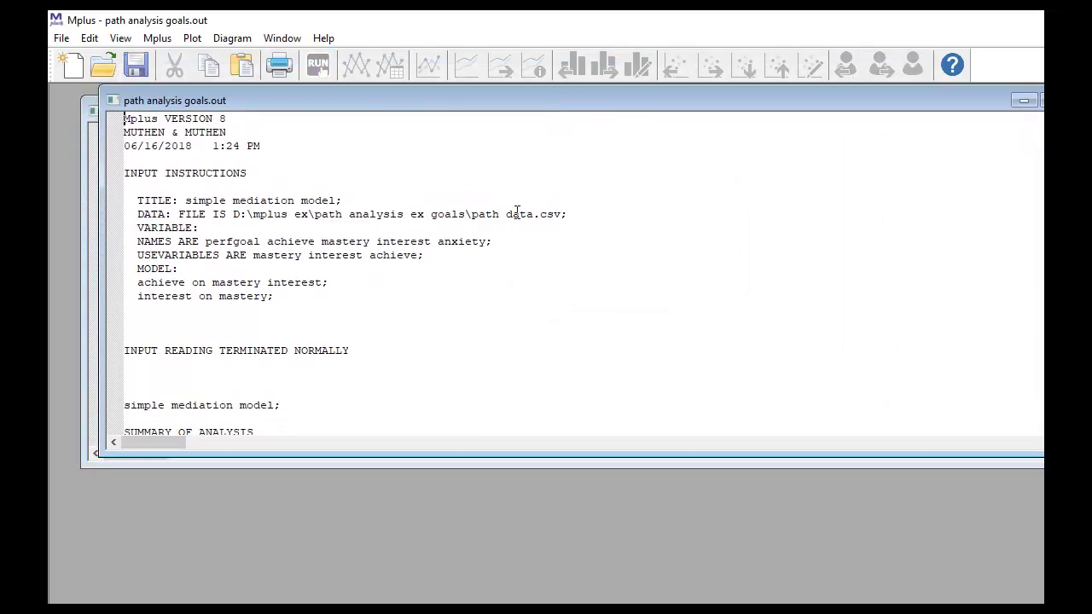
{"action": "scroll", "coordinate": [497, 310], "scroll_direction": "down", "scroll_amount": 8}
{"action": "scroll", "coordinate": [497, 310], "scroll_direction": "down", "scroll_amount": 20}
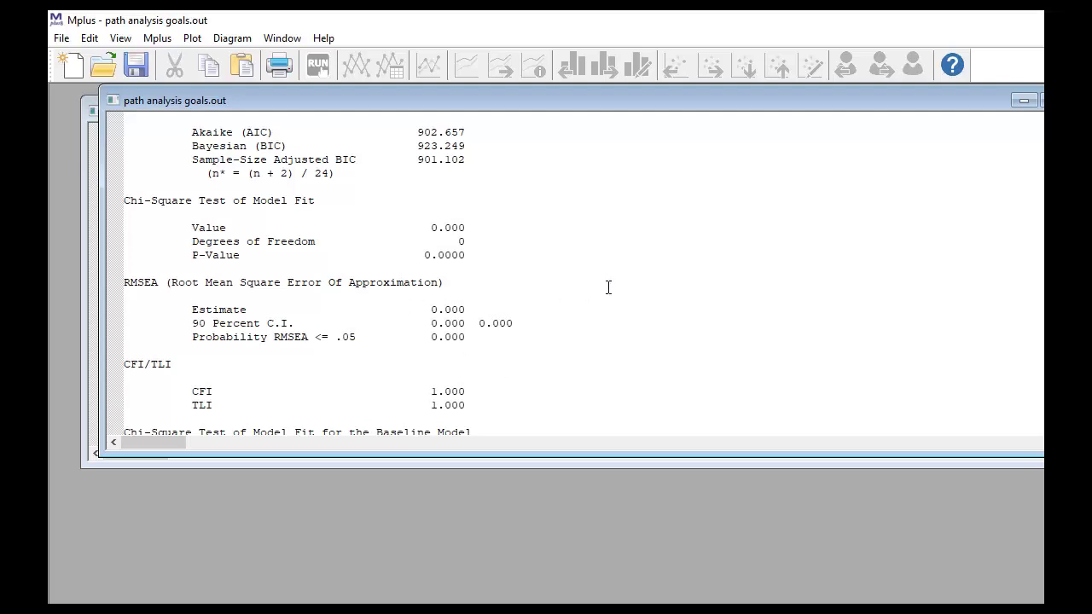
{"action": "scroll", "coordinate": [520, 339], "scroll_direction": "up", "scroll_amount": 2}
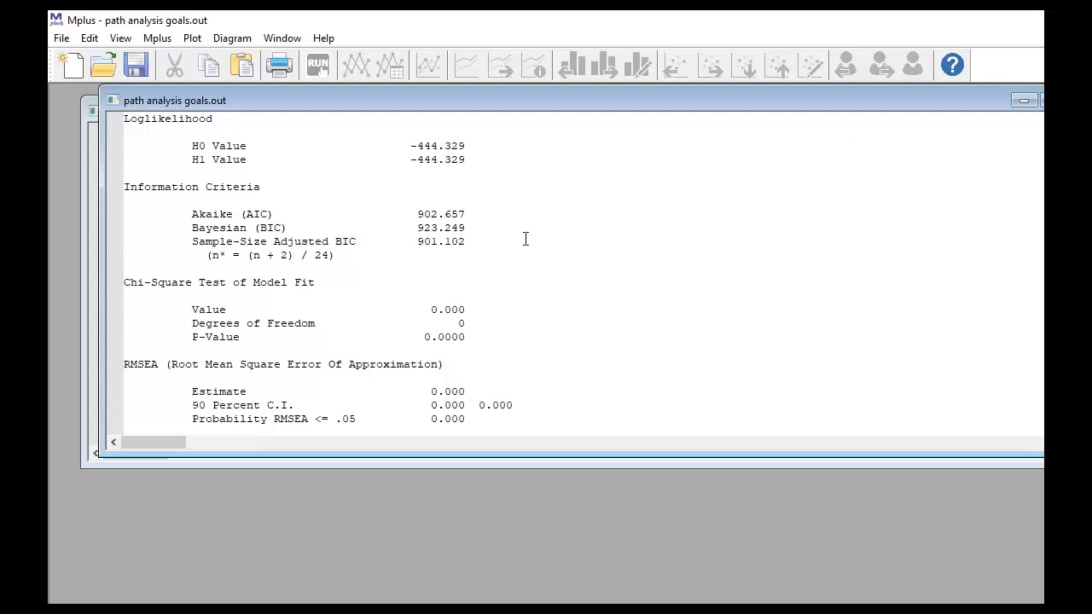
{"action": "scroll", "coordinate": [533, 256], "scroll_direction": "down", "scroll_amount": 14}
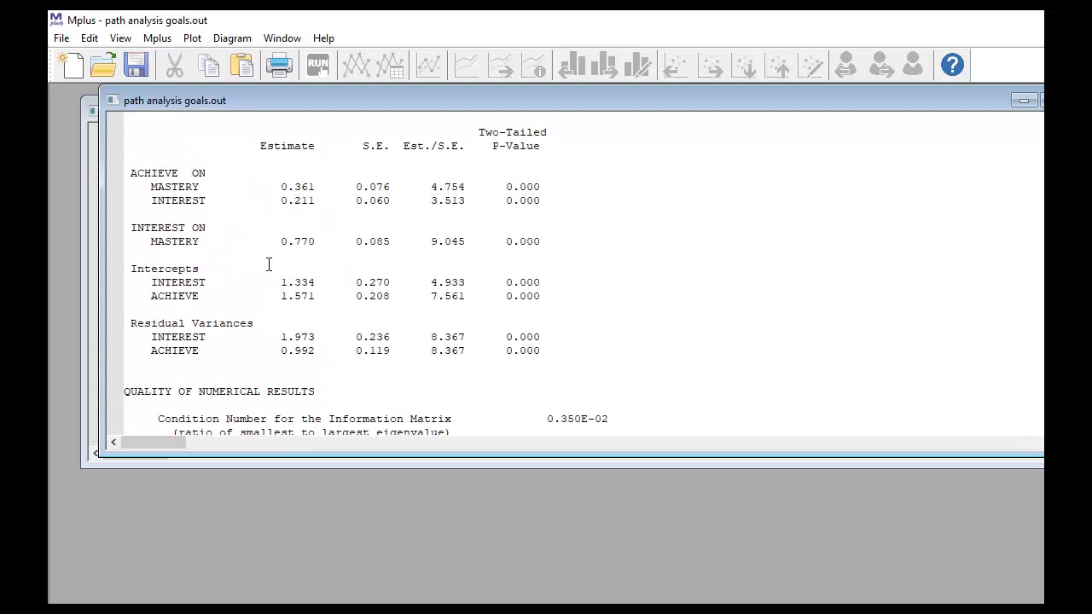
Step: Open the path diagram of the estimated mediation model and bring up its display options
{"action": "left_click", "coordinate": [227, 39]}
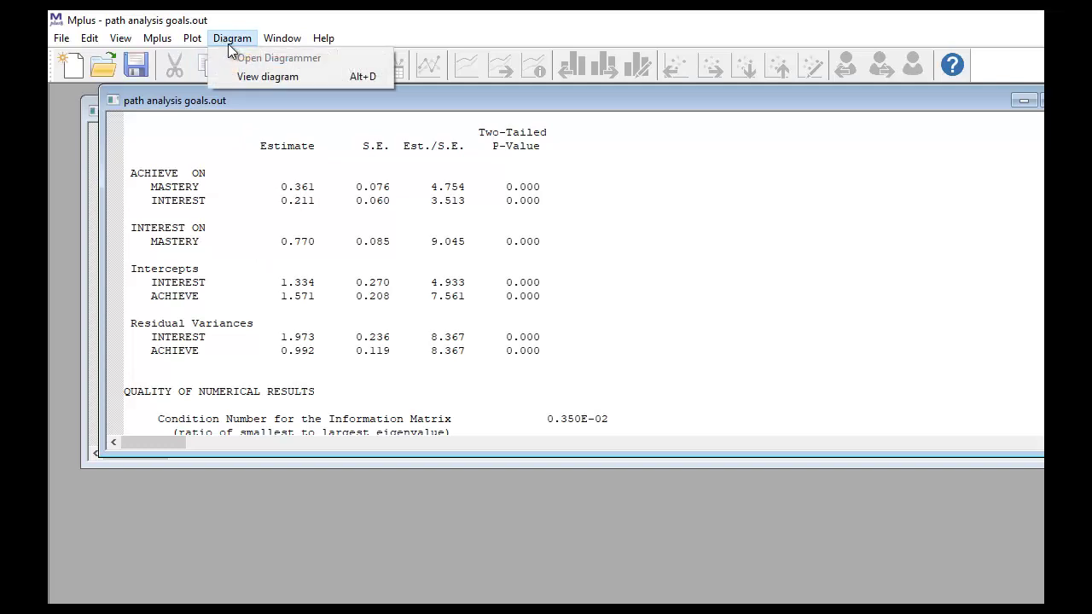
{"action": "left_click", "coordinate": [244, 76]}
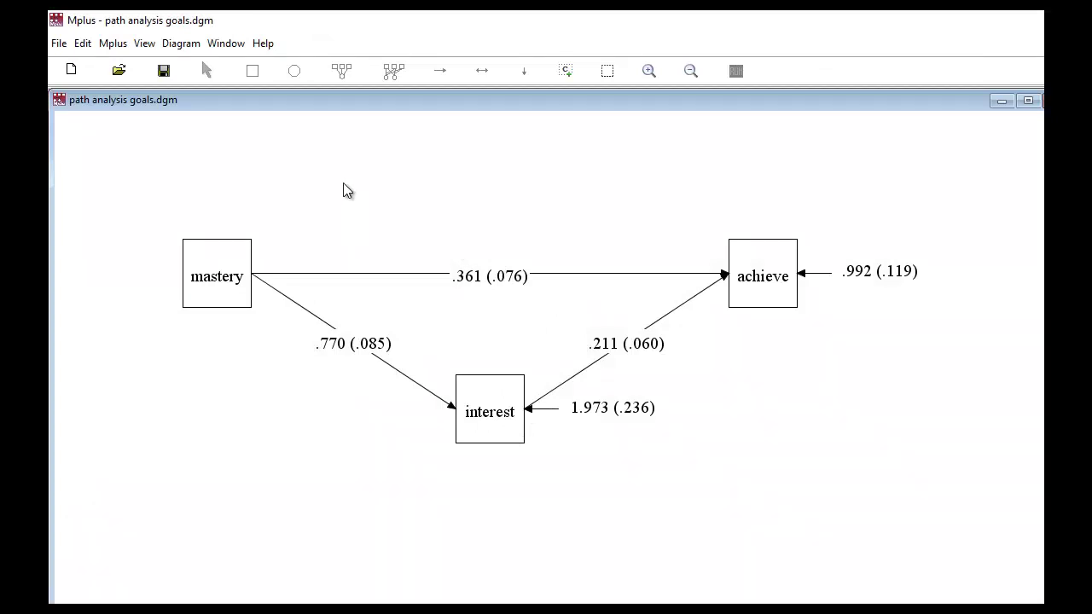
{"action": "left_click", "coordinate": [145, 44]}
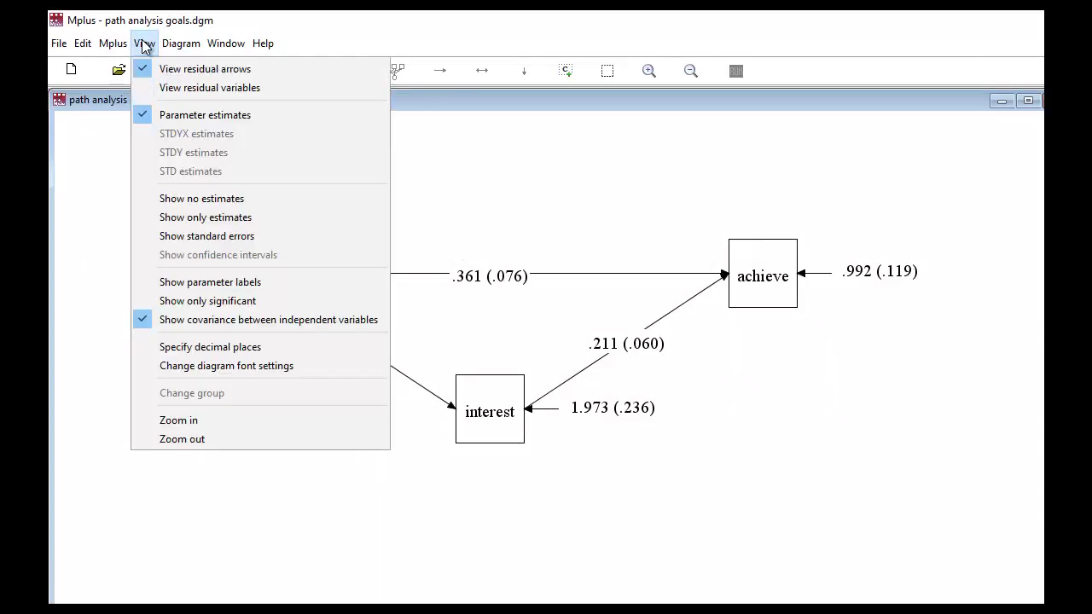